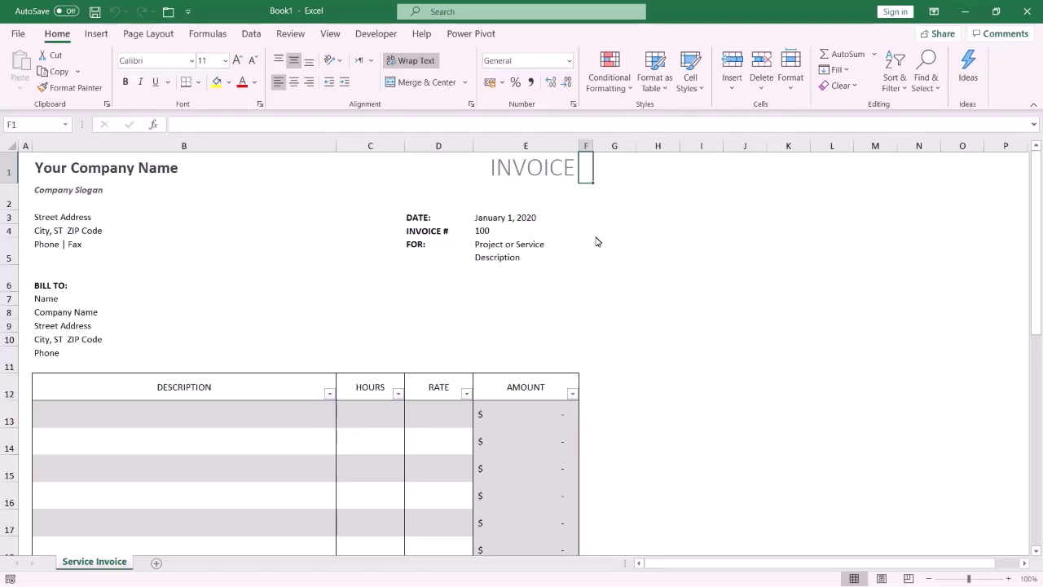
Step: Save the invoice workbook as an Excel Template (*.xltx) named Service Invoice in the Custom Office Templates folder
click(150, 194)
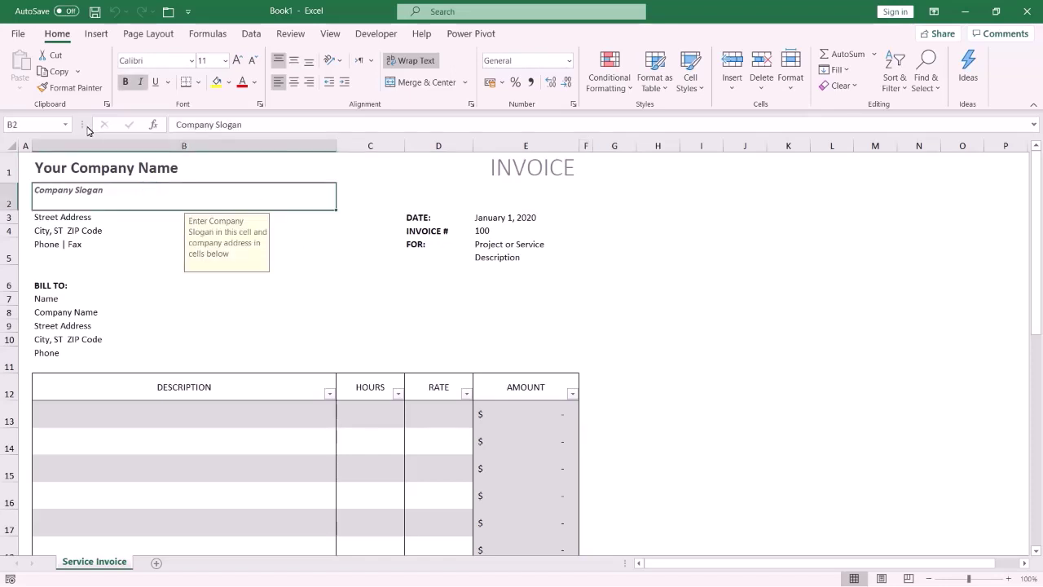
click(16, 36)
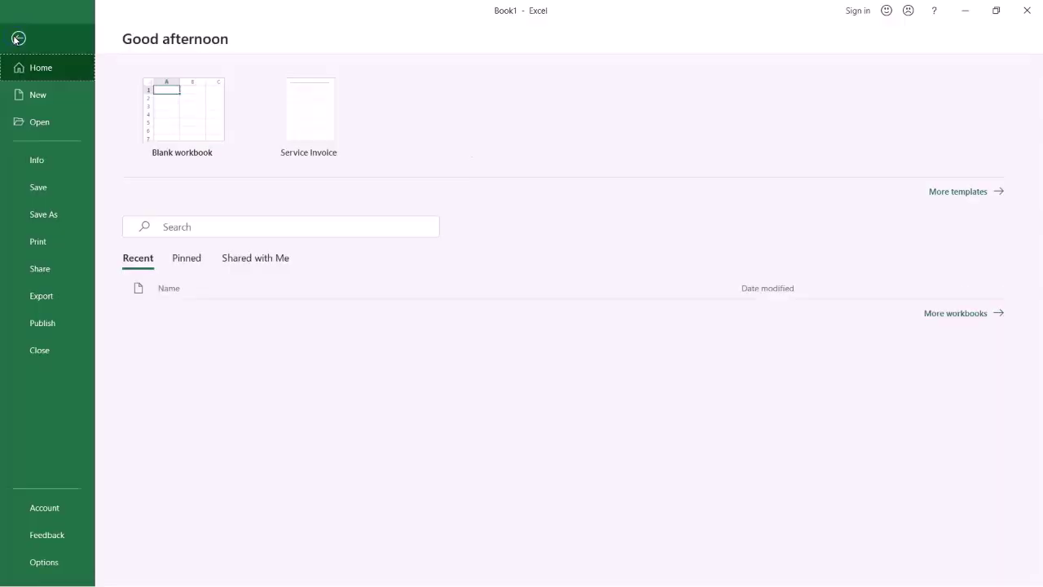
click(47, 217)
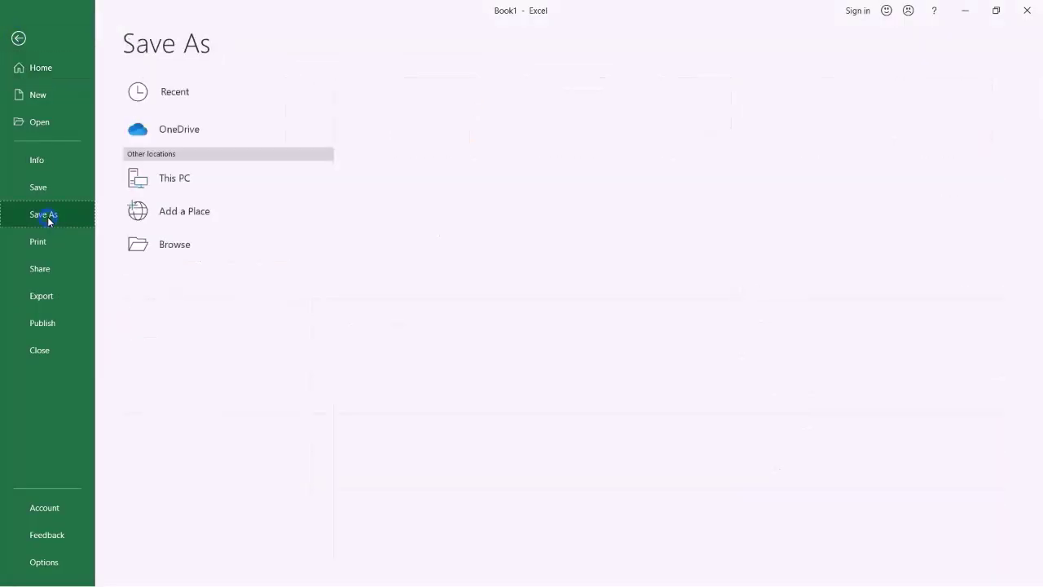
click(161, 246)
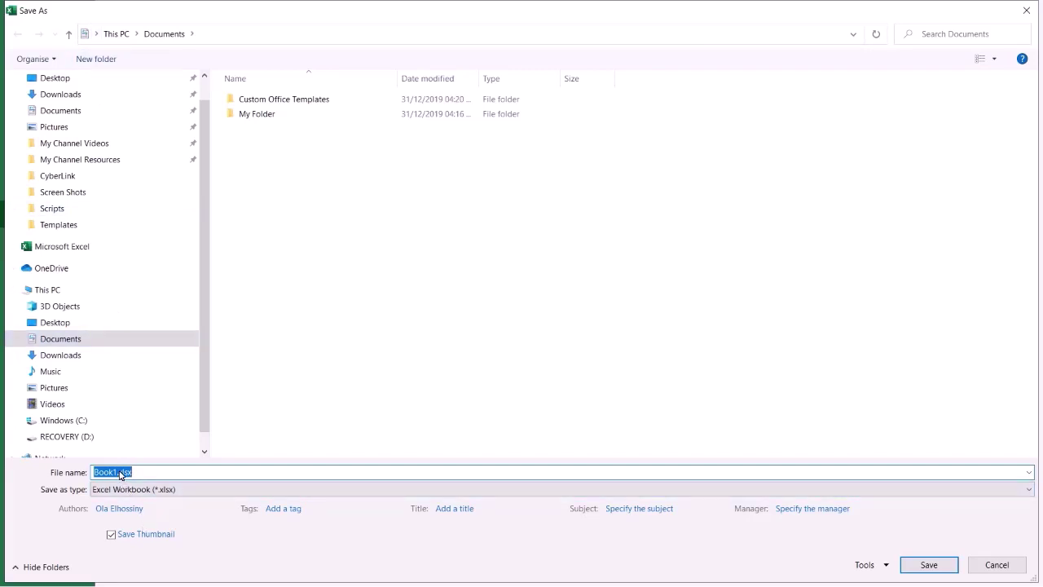
text(ServiceInvoice)
click(120, 474)
click(112, 490)
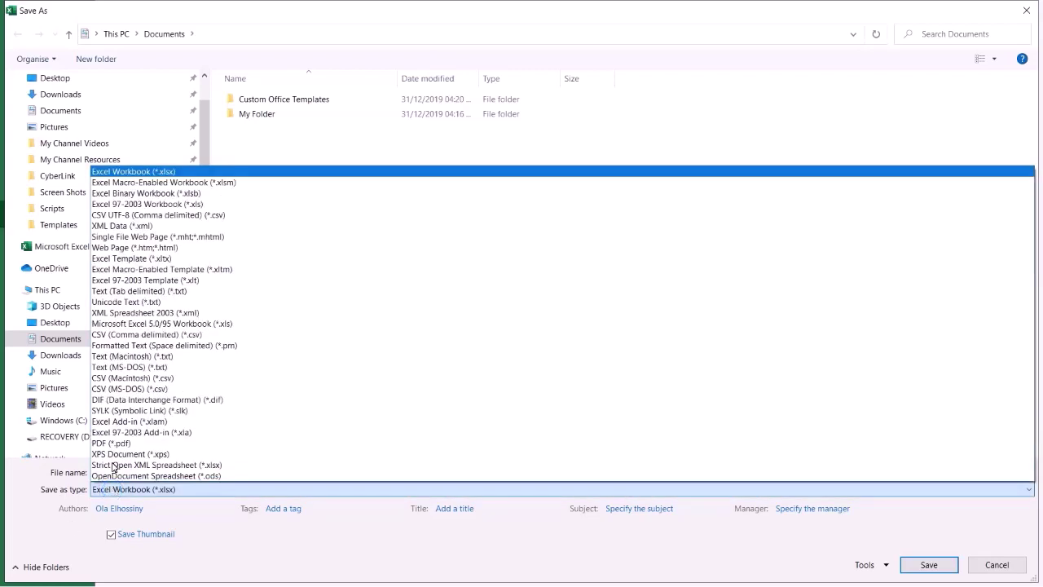
click(134, 259)
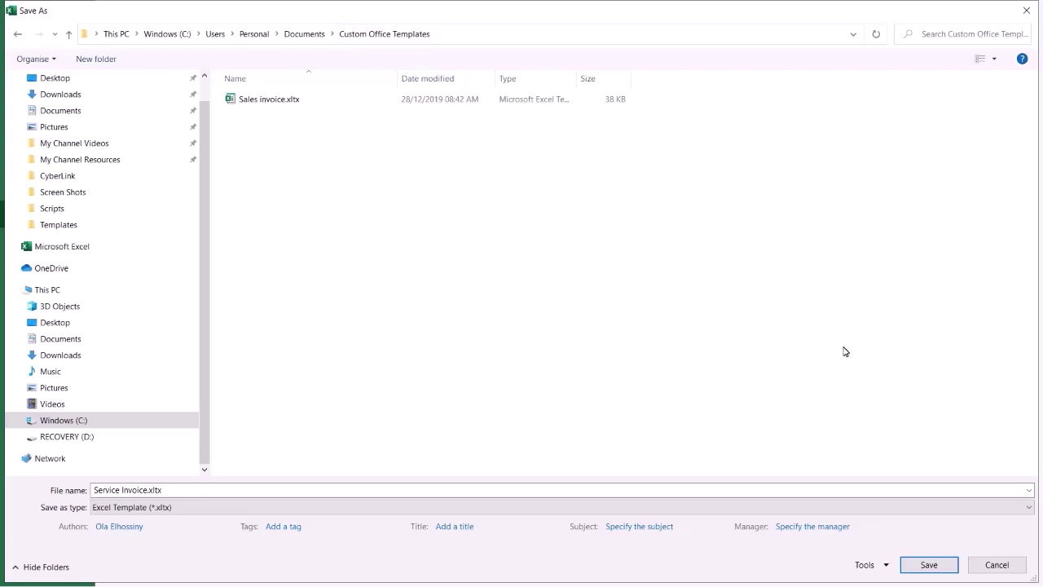
click(920, 566)
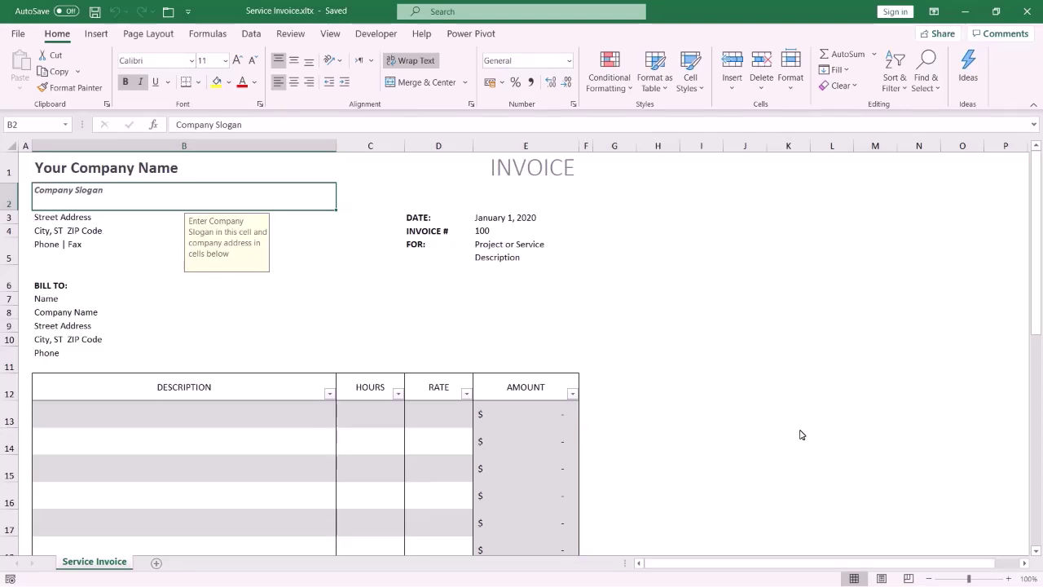
click(775, 245)
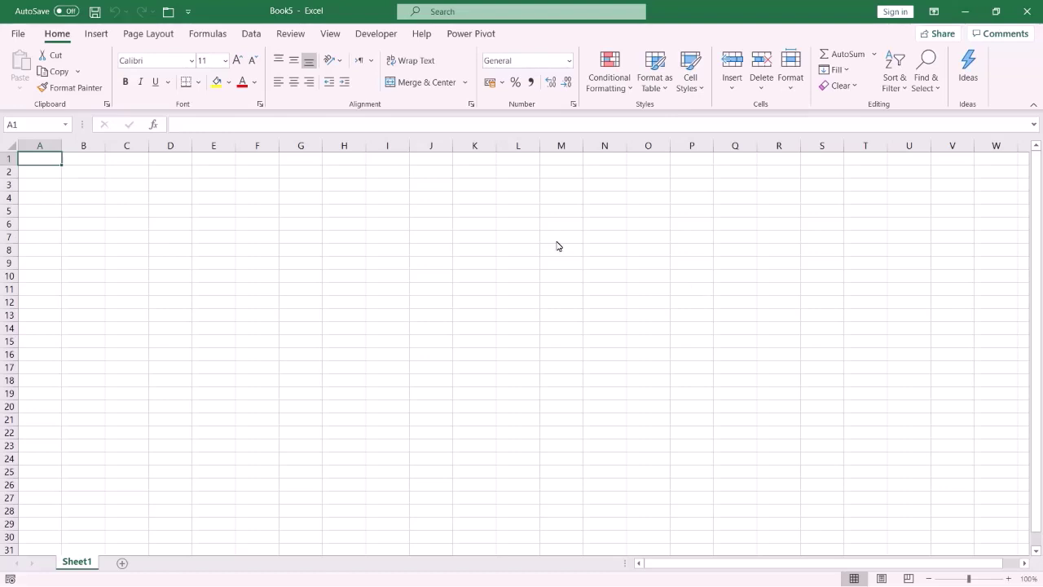
Step: Create a new workbook from the personal template Service Invoice
click(16, 33)
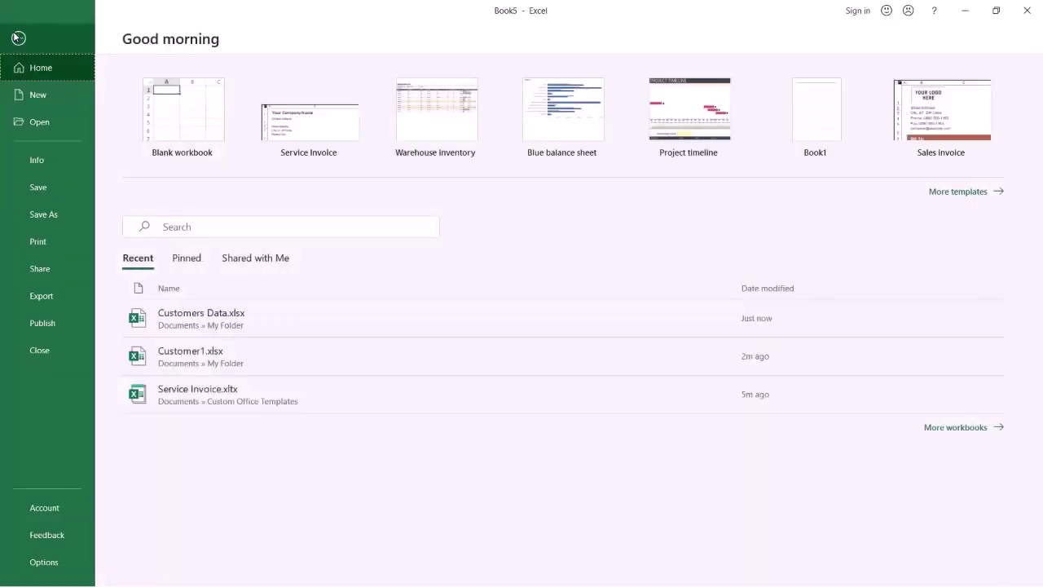
click(29, 95)
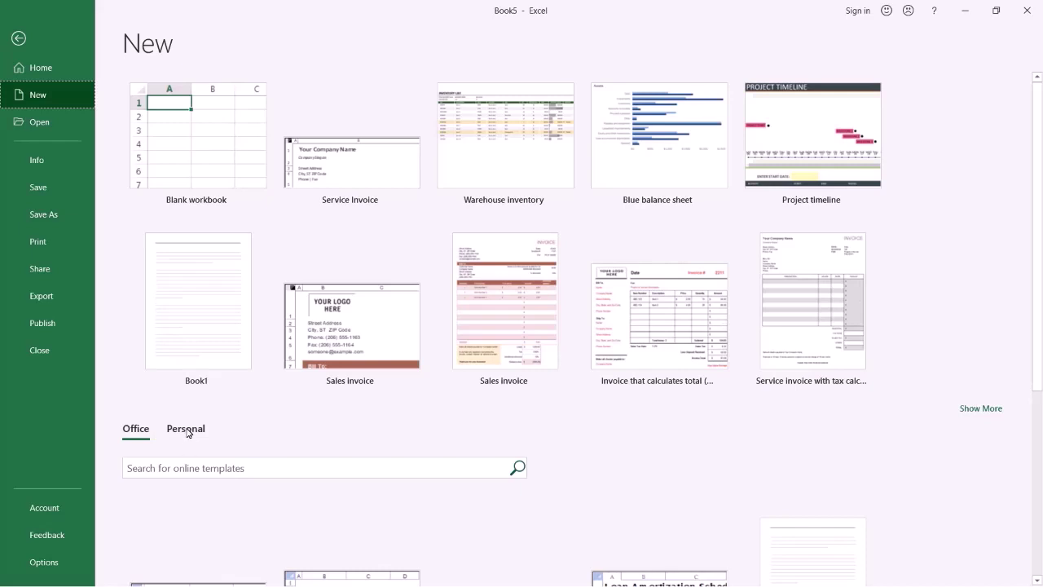
click(187, 431)
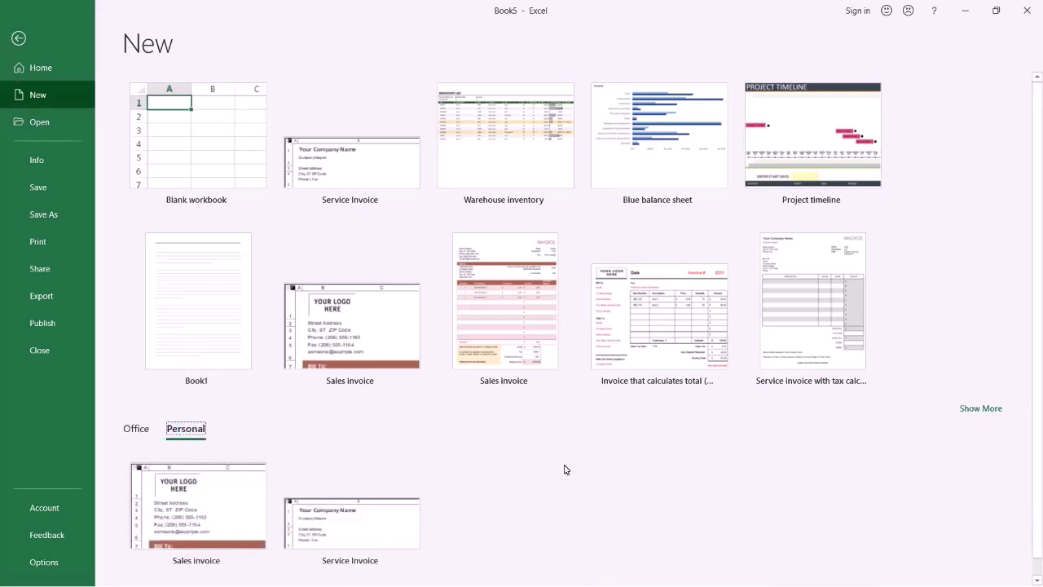
scroll(1036, 350, down, 1)
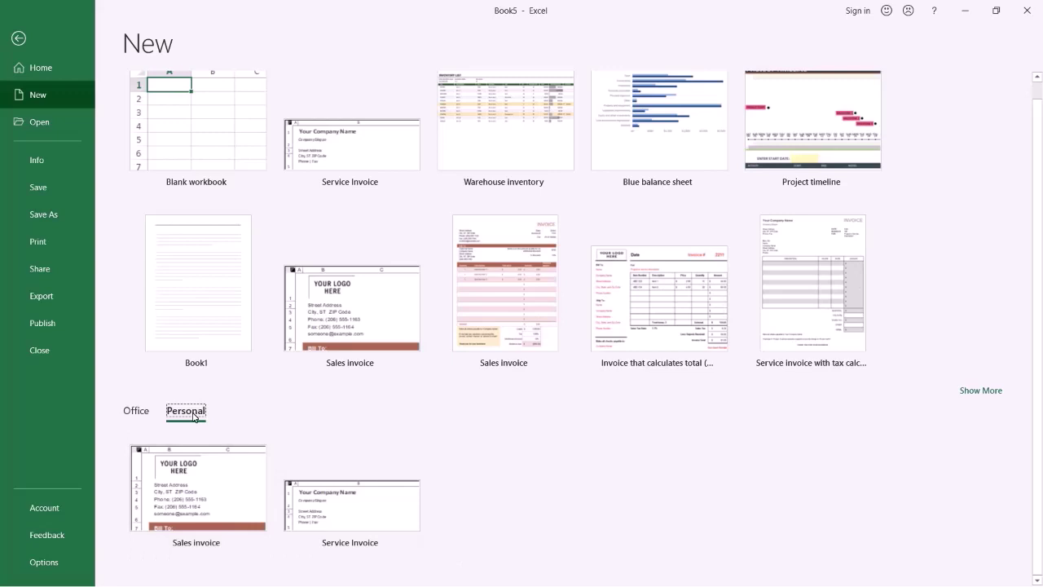
click(356, 513)
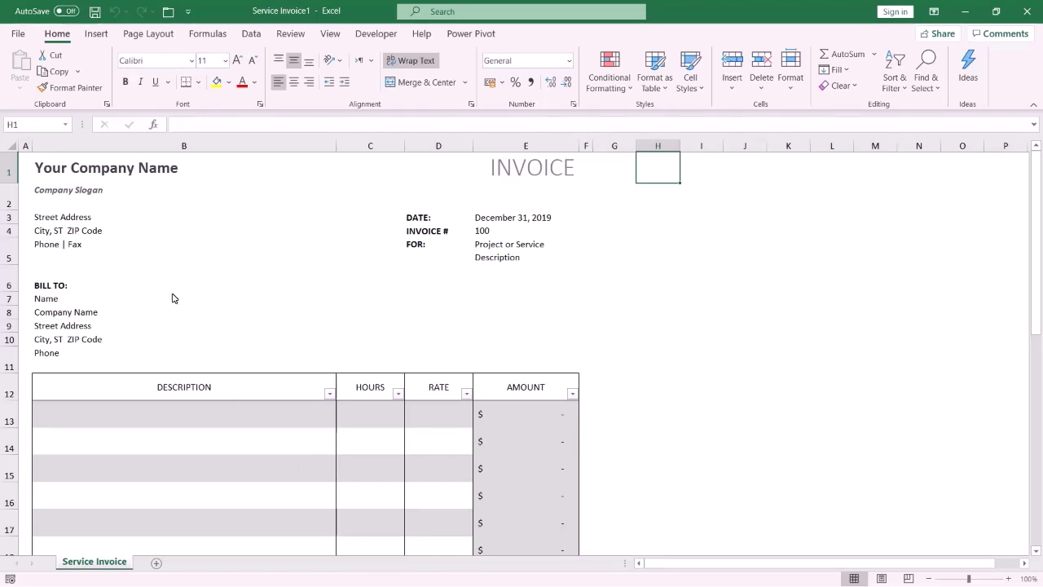
Step: Replace the company name in the invoice header with "Business Solutions And Training Academy"
click(116, 173)
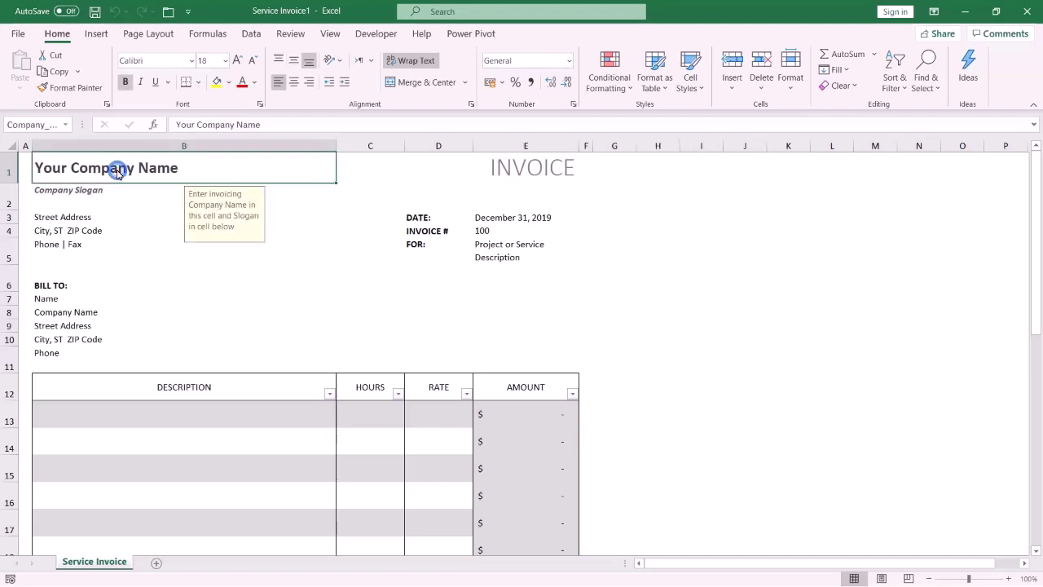
text(Busi)
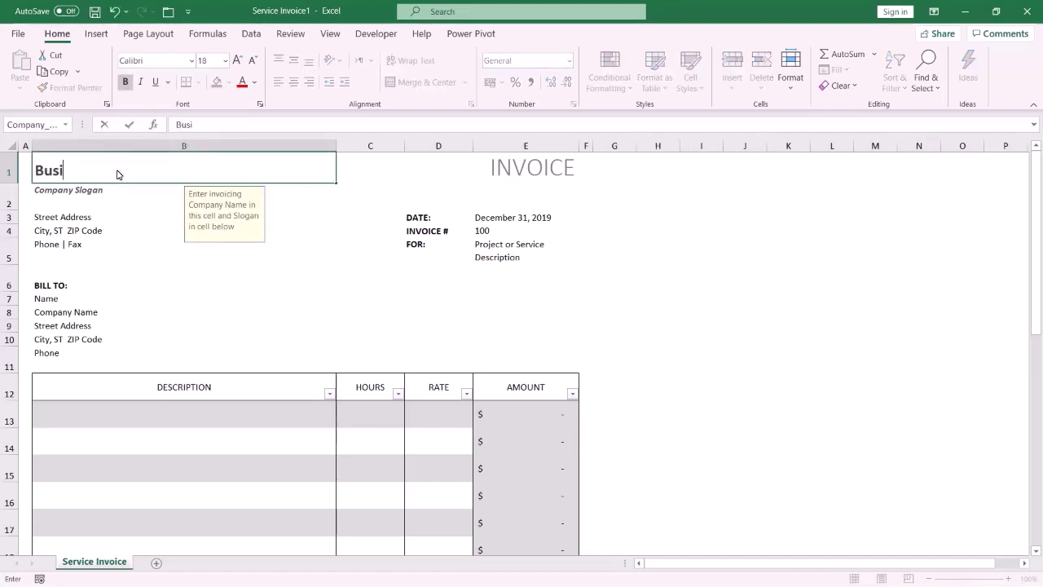
text(ness So)
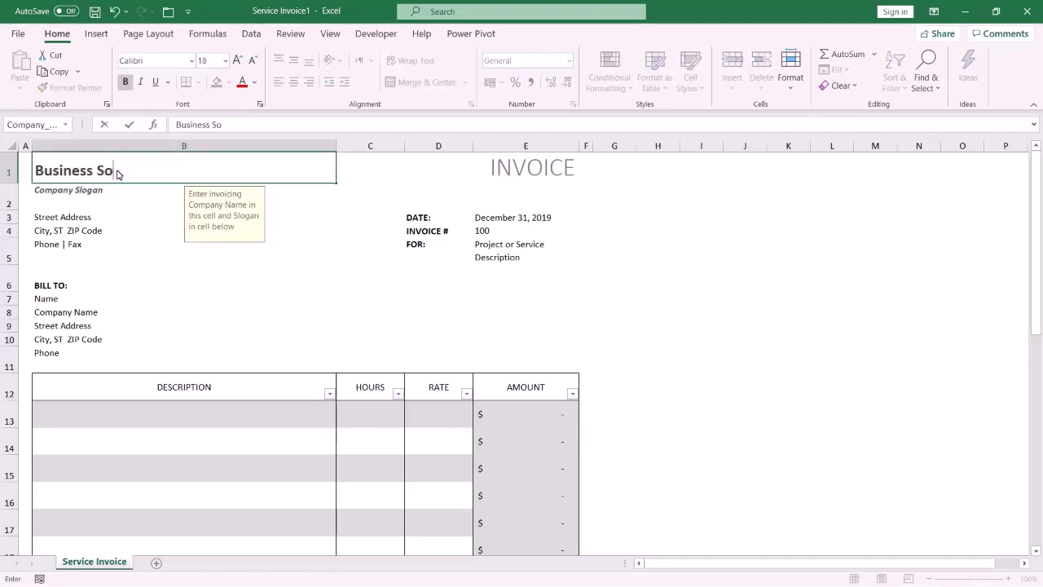
text(lutions And )
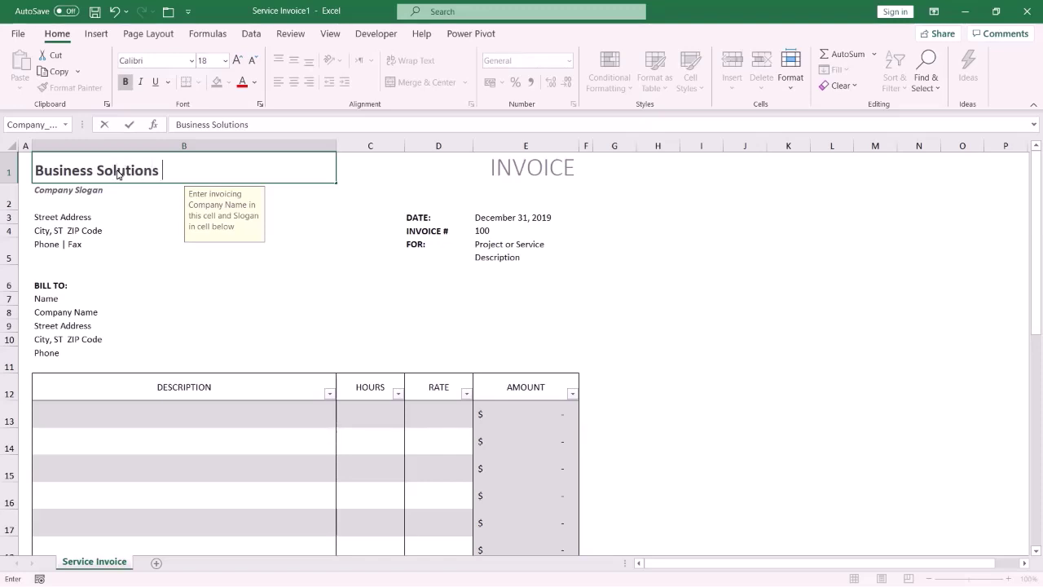
text(Trainin)
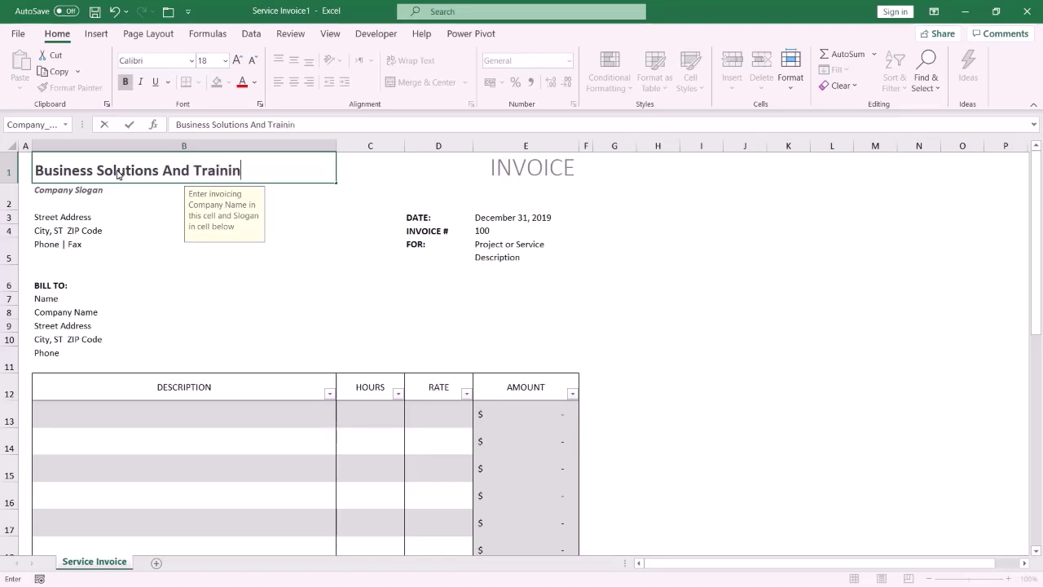
text(g Academy)
key(ctrl+Return)
key(Down)
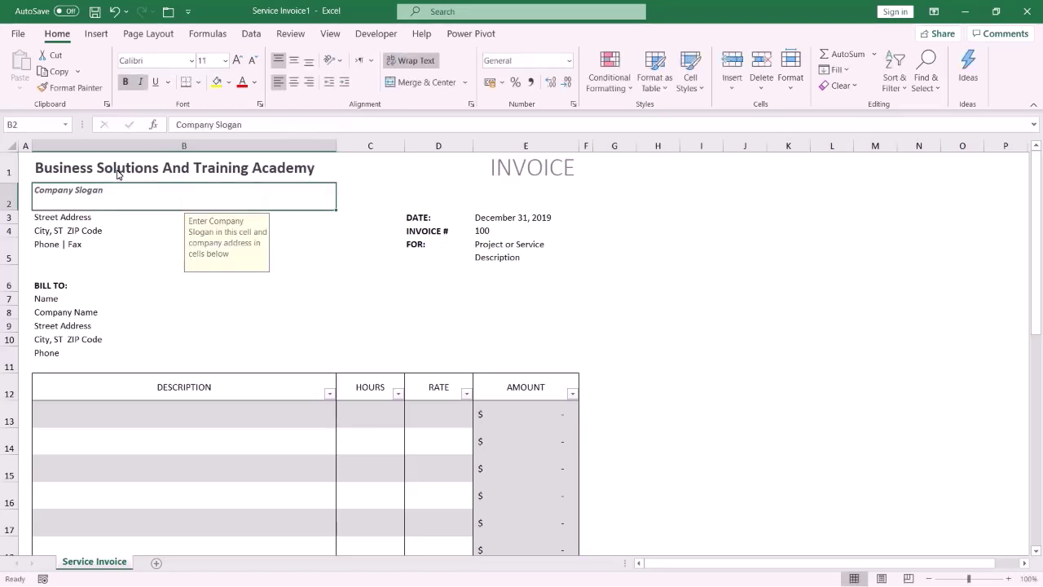
Step: Fill the first invoice line in row 13 with description "Lbor Hours", 5 hours and a rate of 25
click(185, 428)
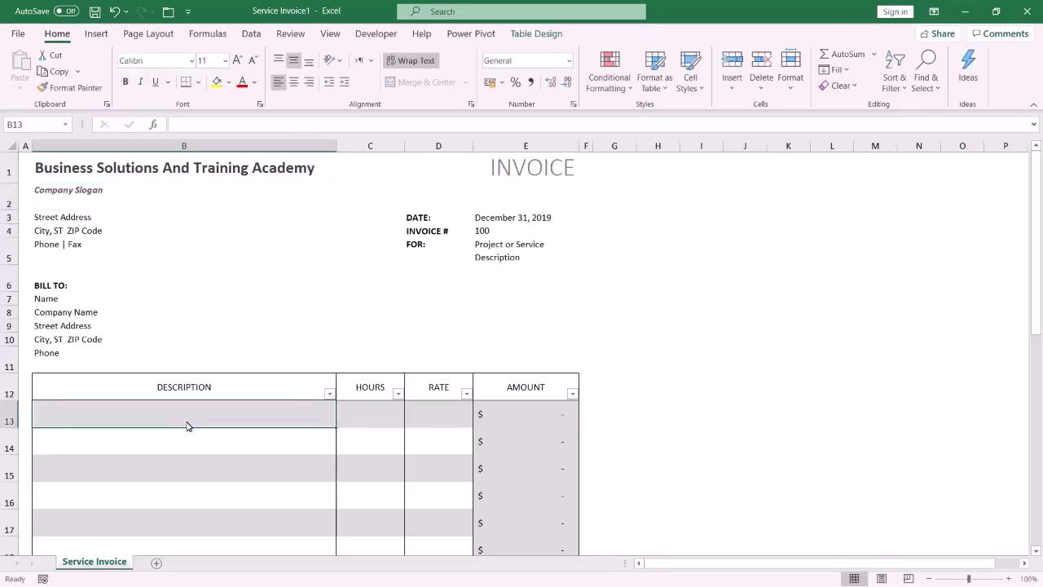
text(Lbor )
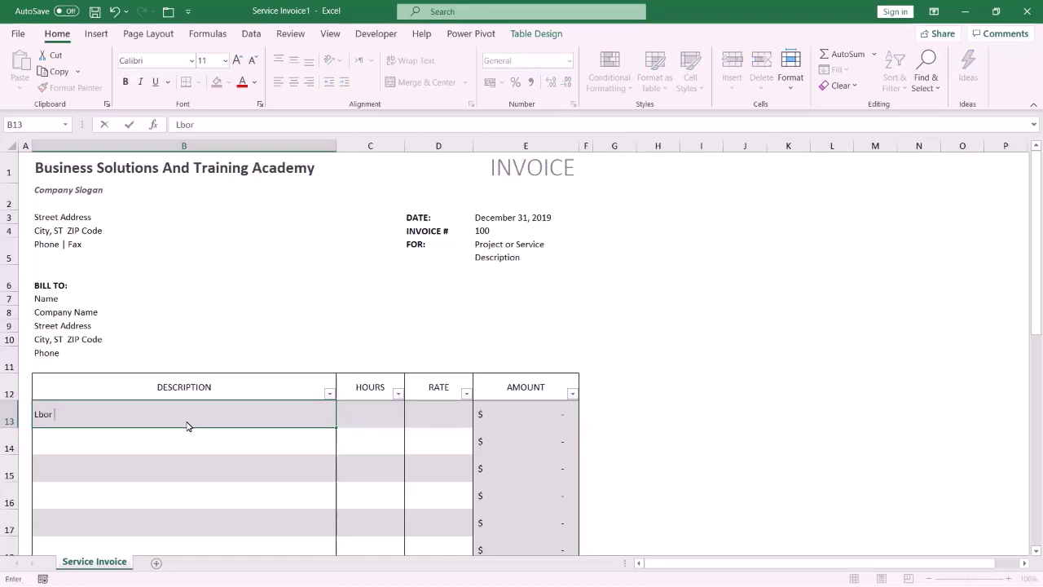
text(Hours)
key(Tab)
text(5)
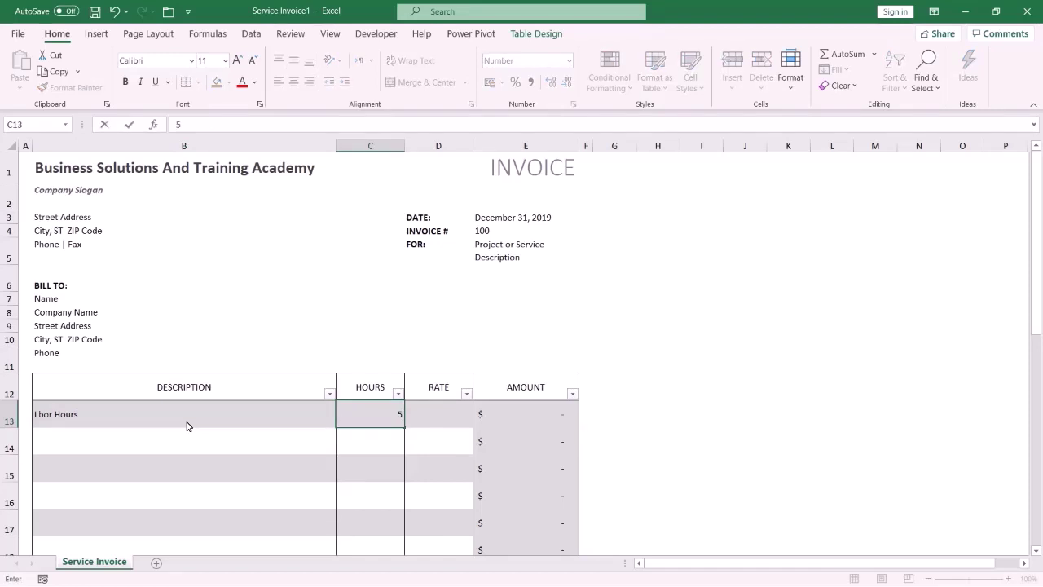
key(Tab)
text(25)
key(Tab)
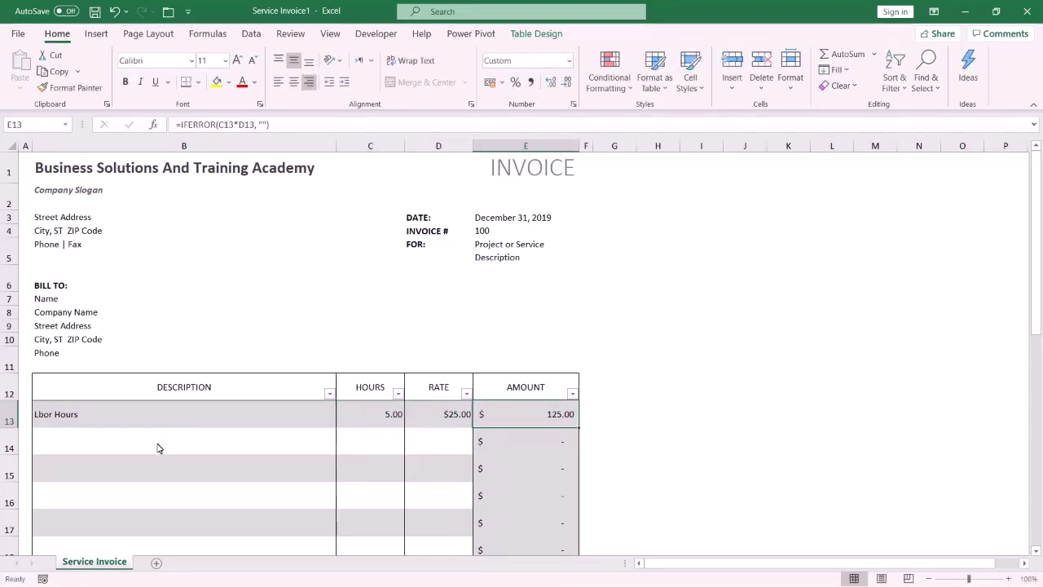
Step: Fill the second invoice line in row 14 with description "Employees Hours", 10 hours and a rate of 50
click(159, 446)
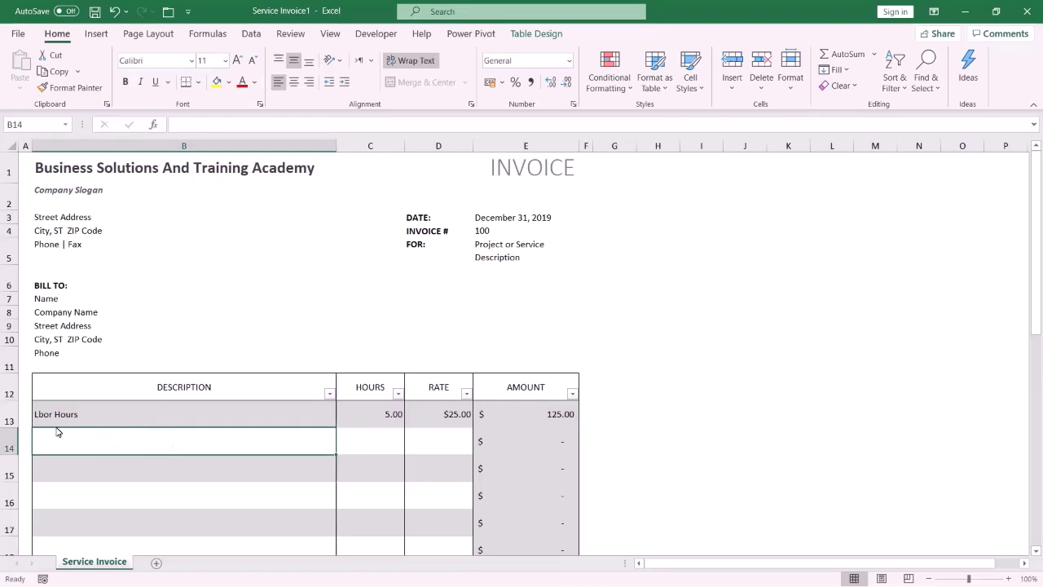
text(E)
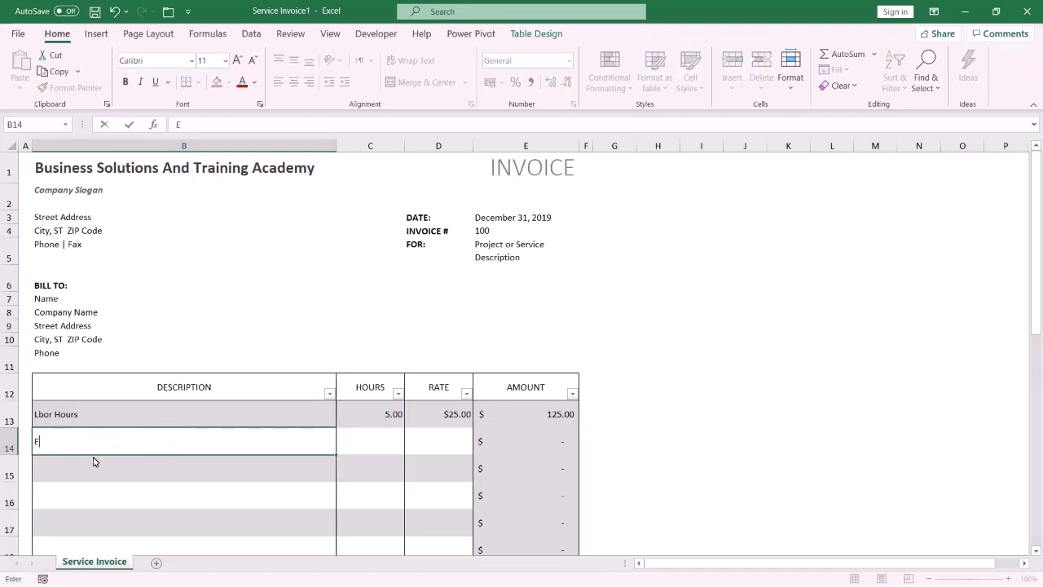
text(mployees Hours)
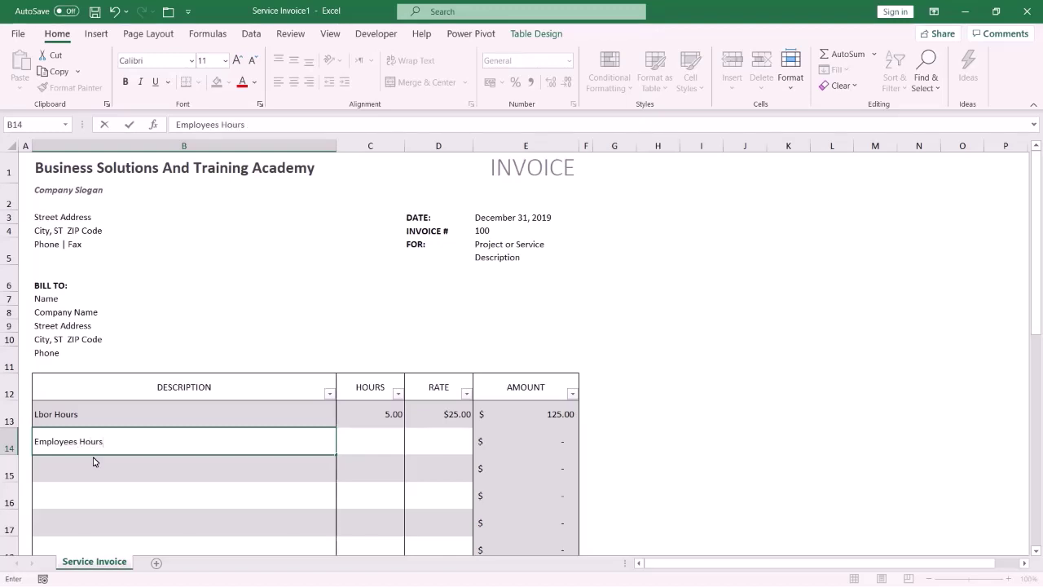
key(Tab)
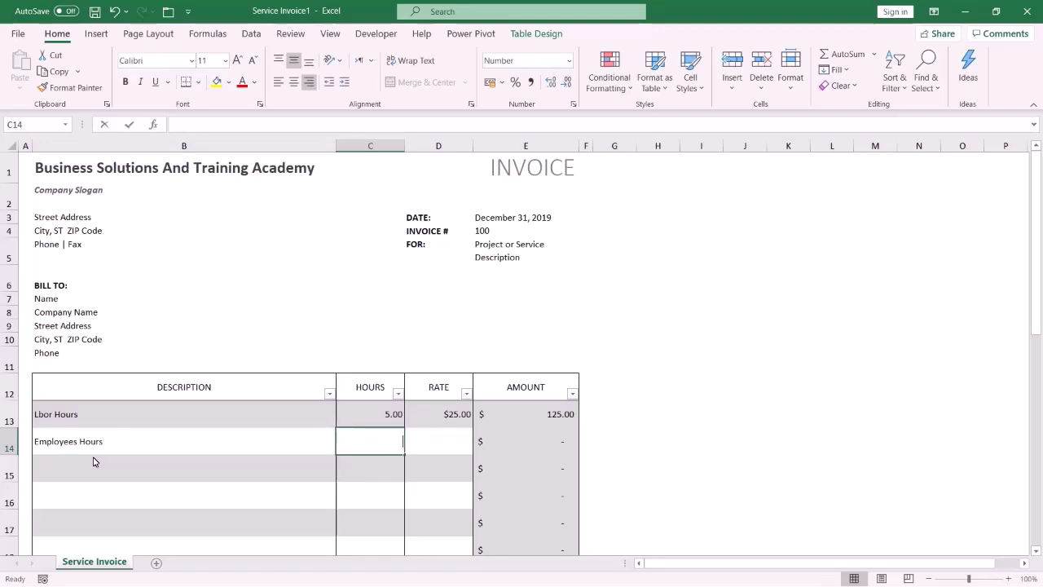
text(10)
key(Tab)
text(50)
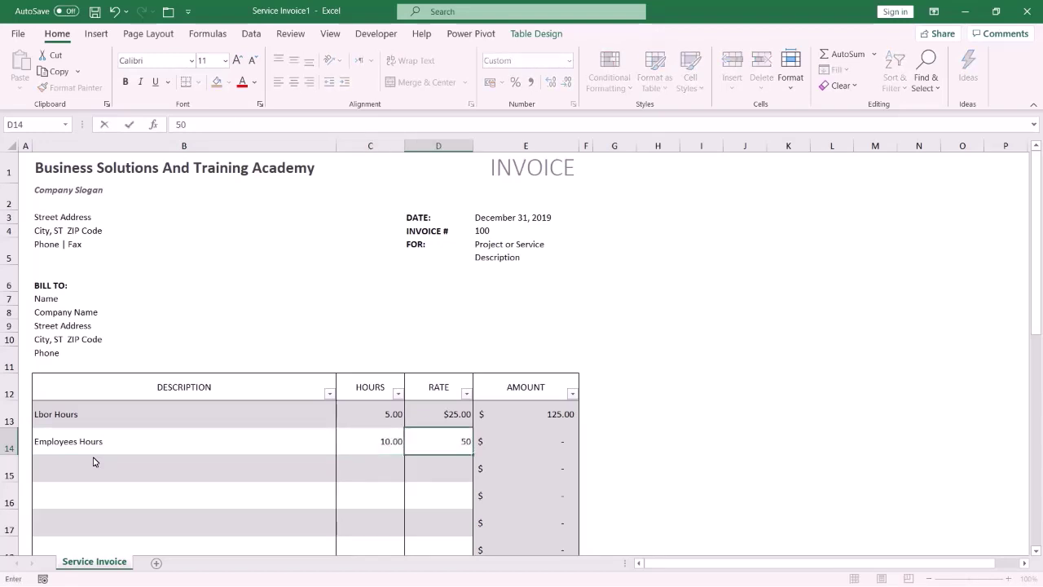
key(Tab)
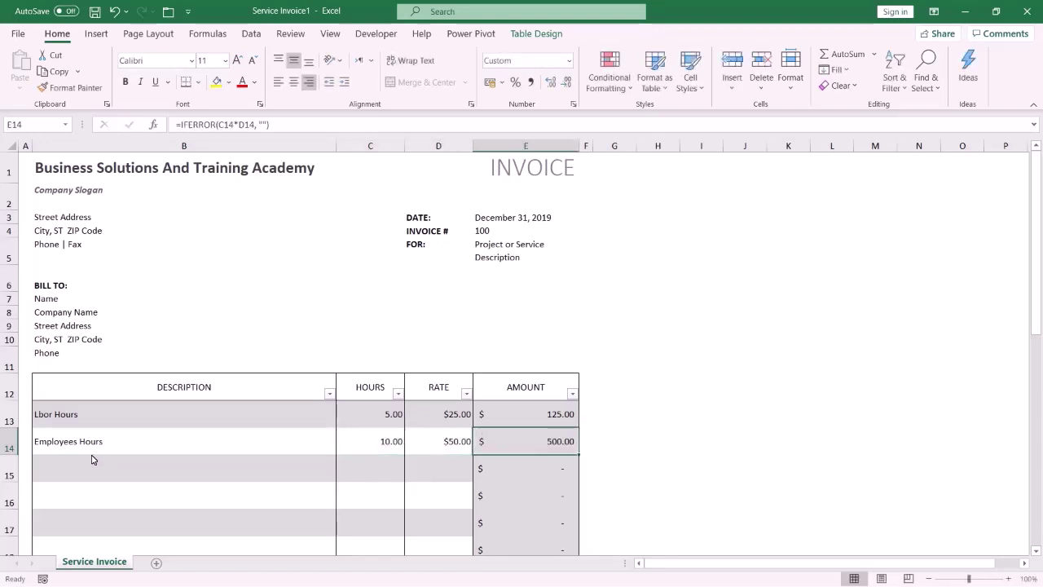
Step: Correct the description of the first invoice line in B13 to "Labor Hours"
click(45, 415)
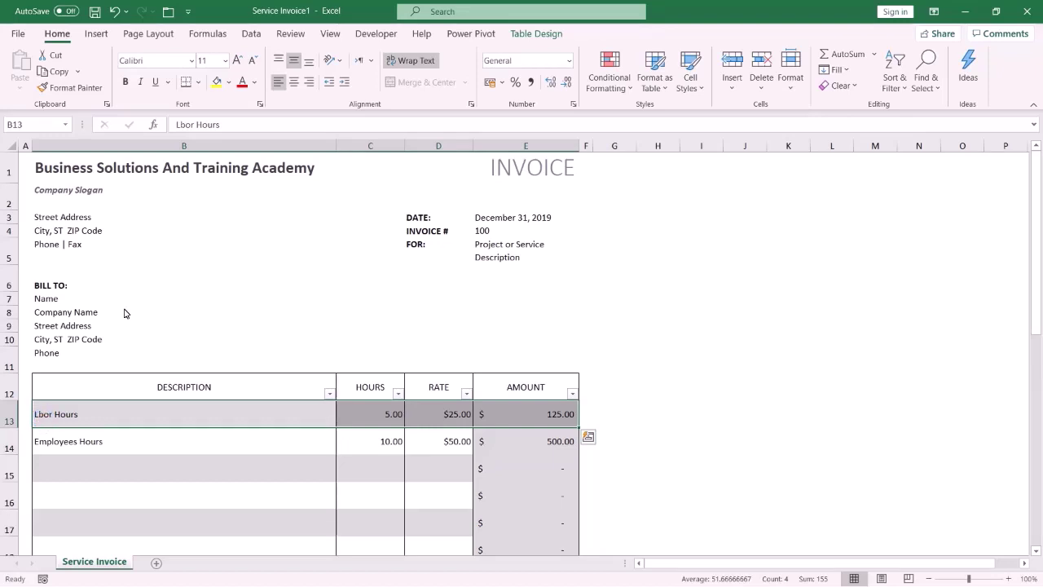
click(181, 125)
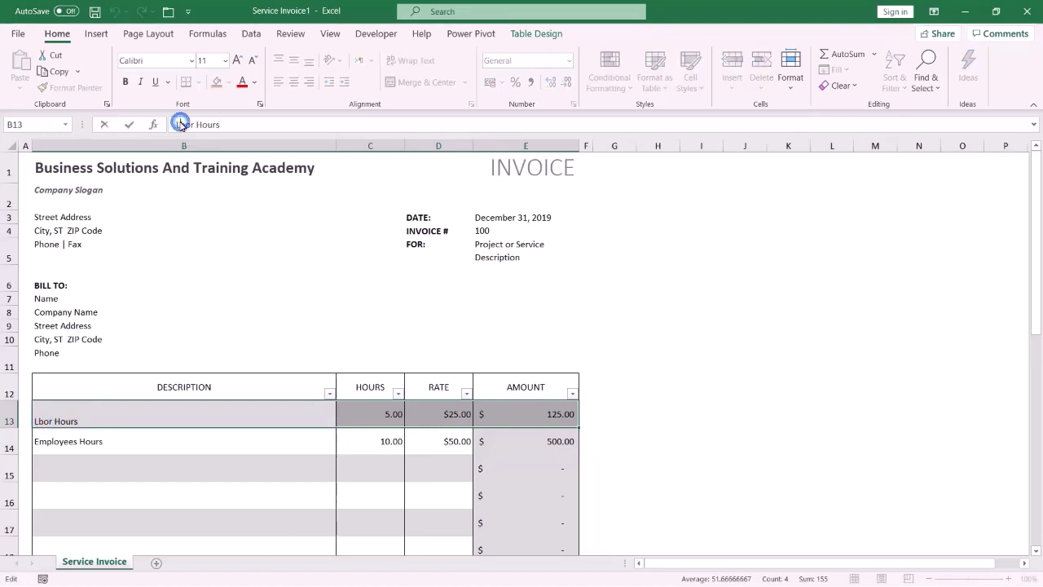
text(a)
key(Return)
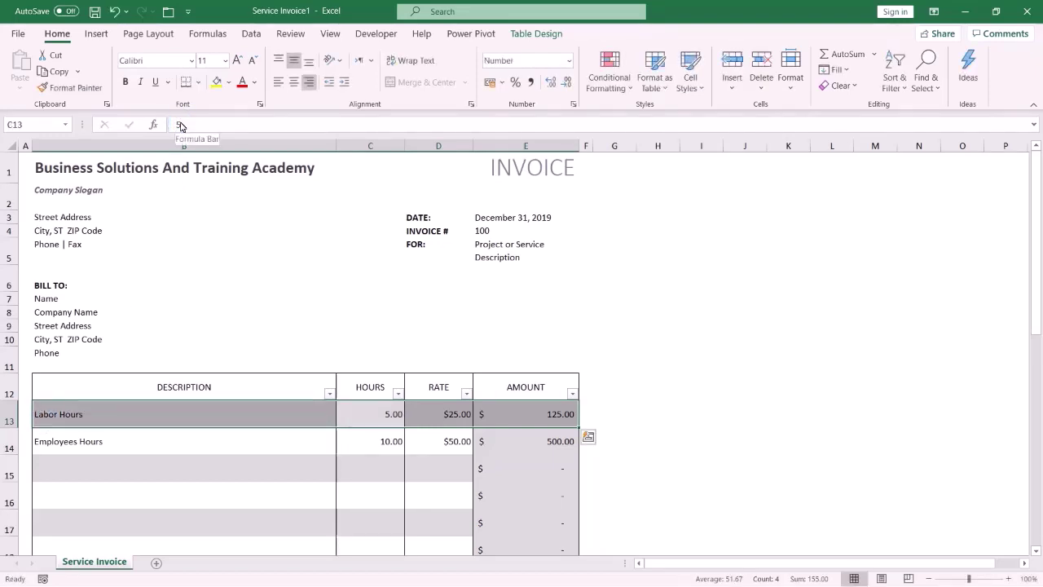
click(629, 345)
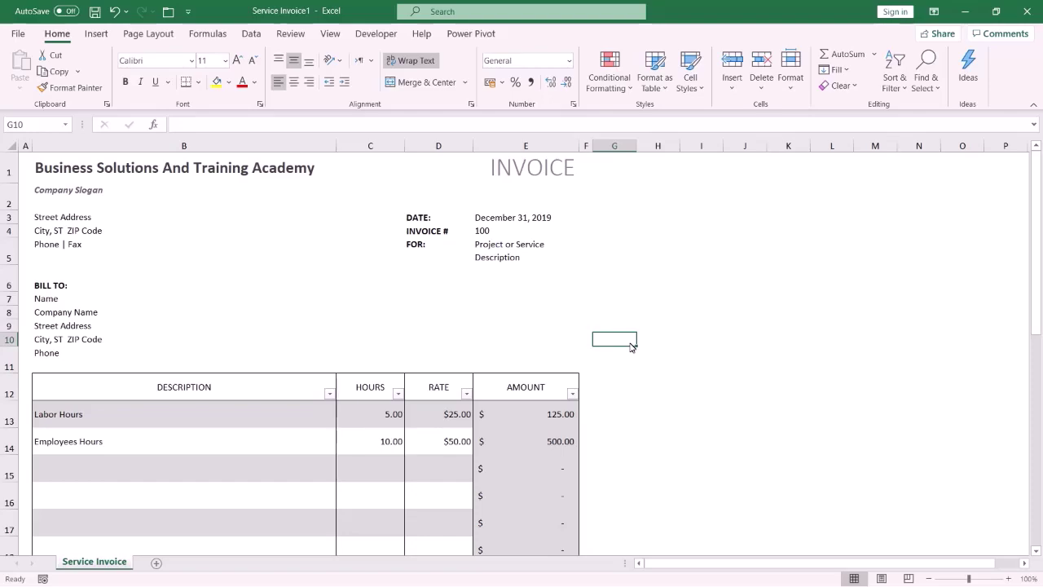
Step: Save the filled-in invoice as an Excel workbook named "Customer Service Invoice.xlsx" in Documents > My Folder
key(ctrl+s)
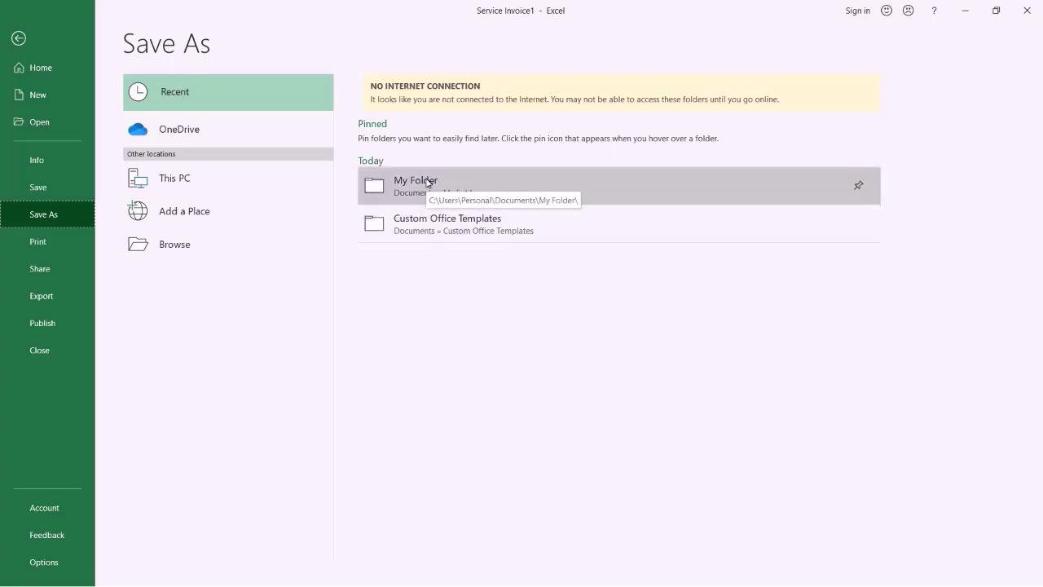
click(175, 244)
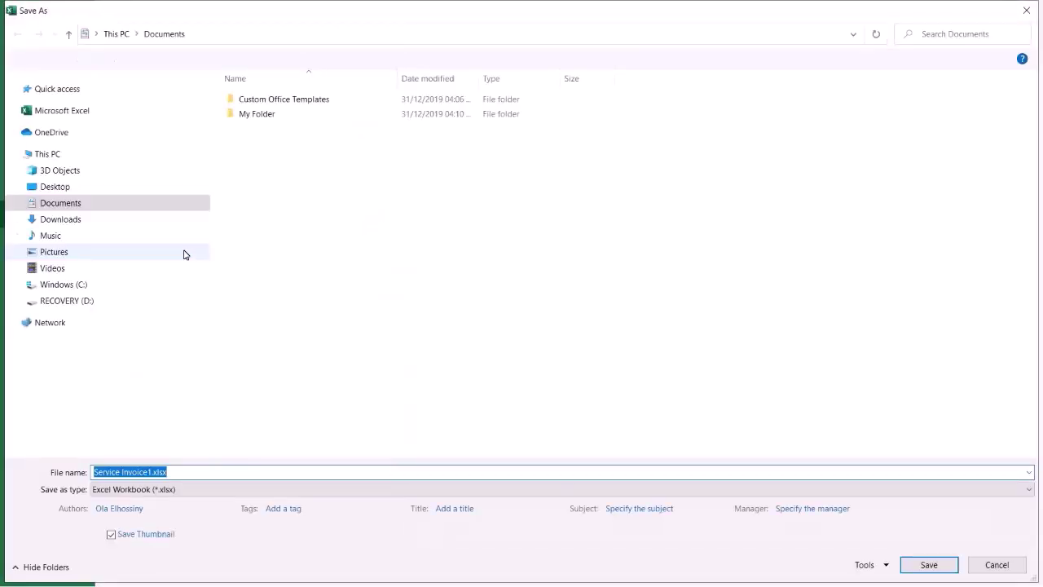
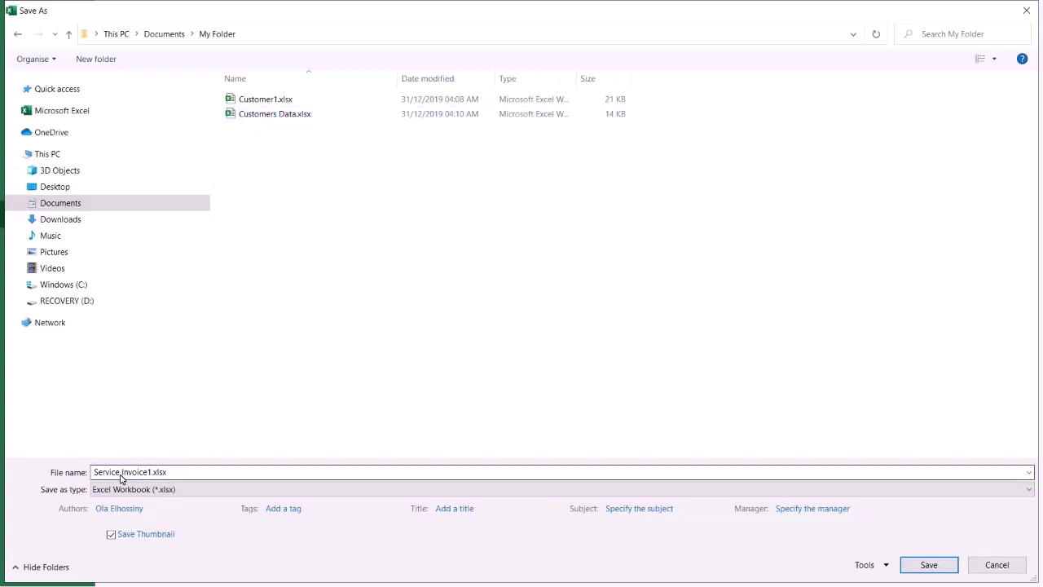
click(121, 479)
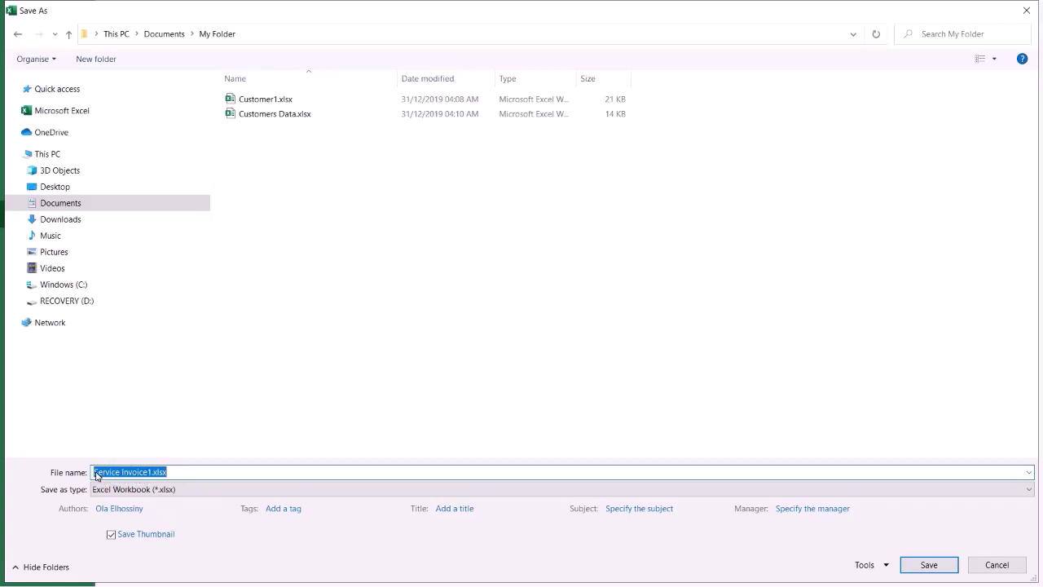
click(95, 476)
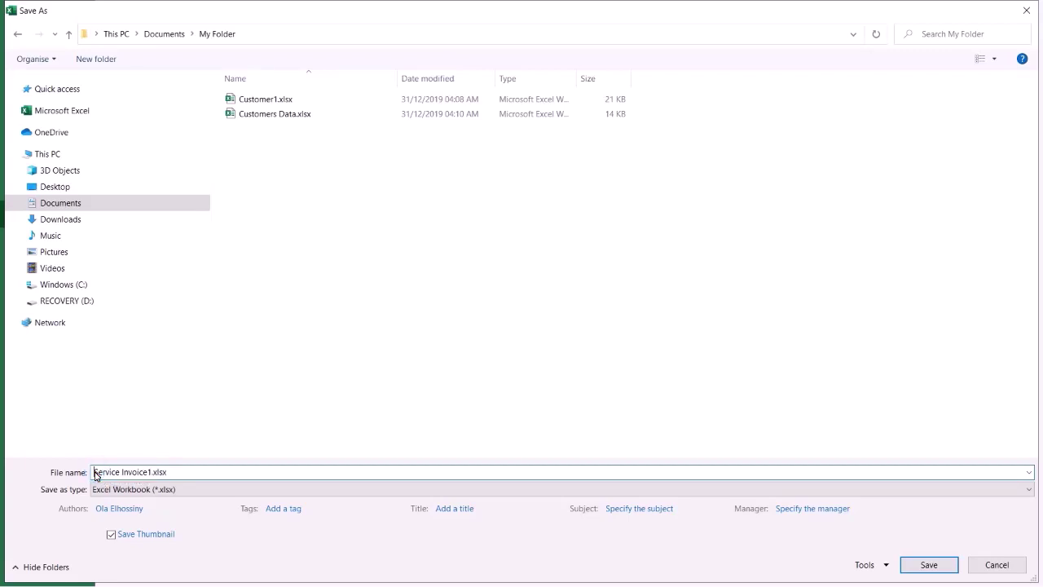
text(Customer)
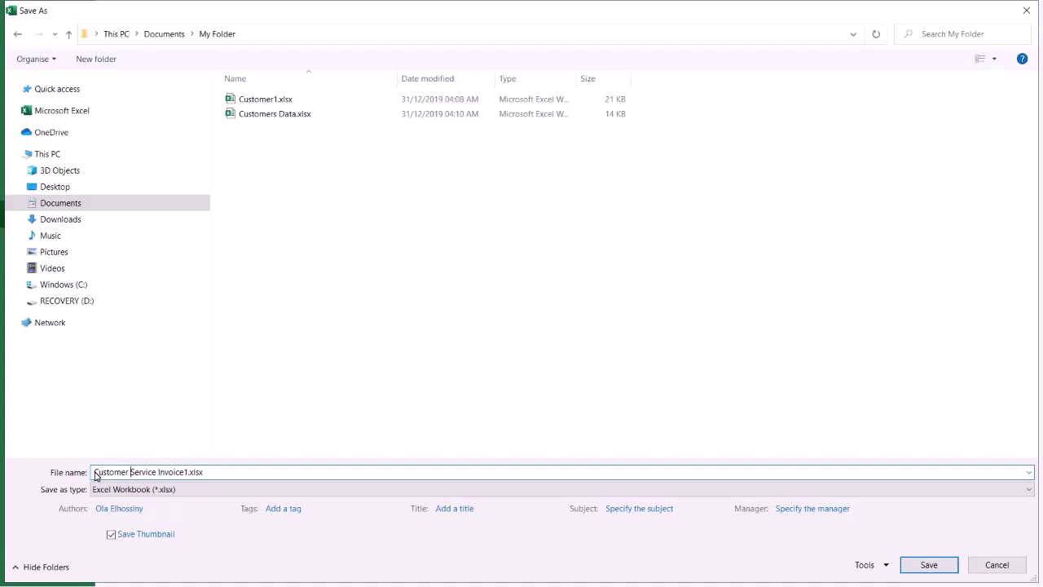
click(184, 475)
key(Delete)
key(Delete)
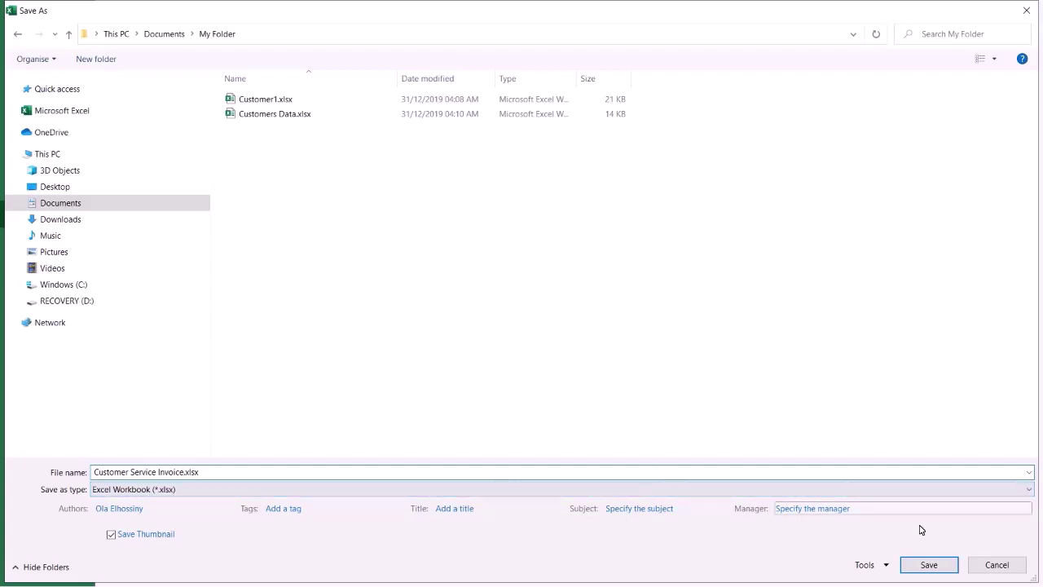
click(929, 564)
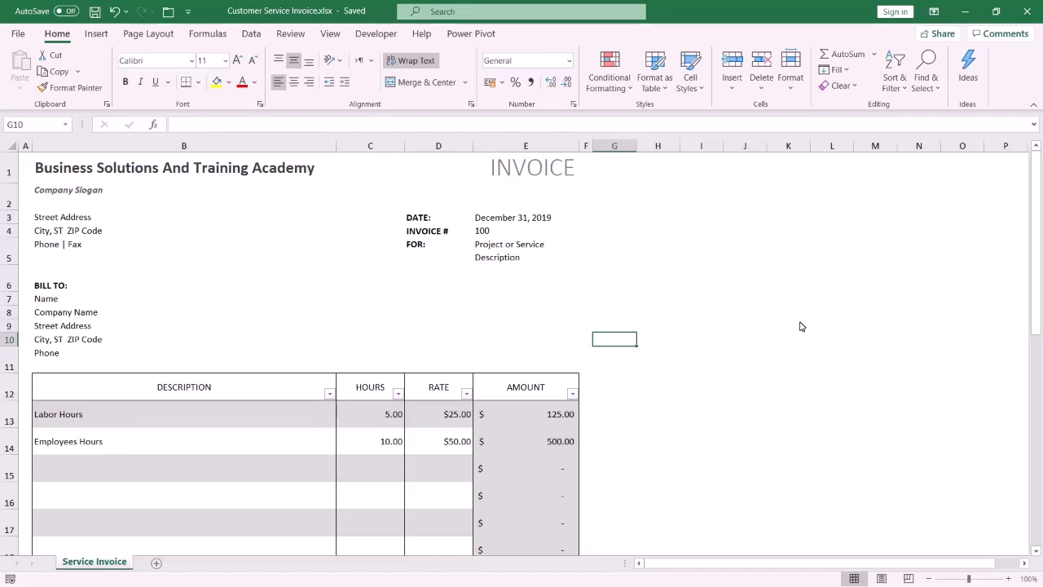
click(800, 326)
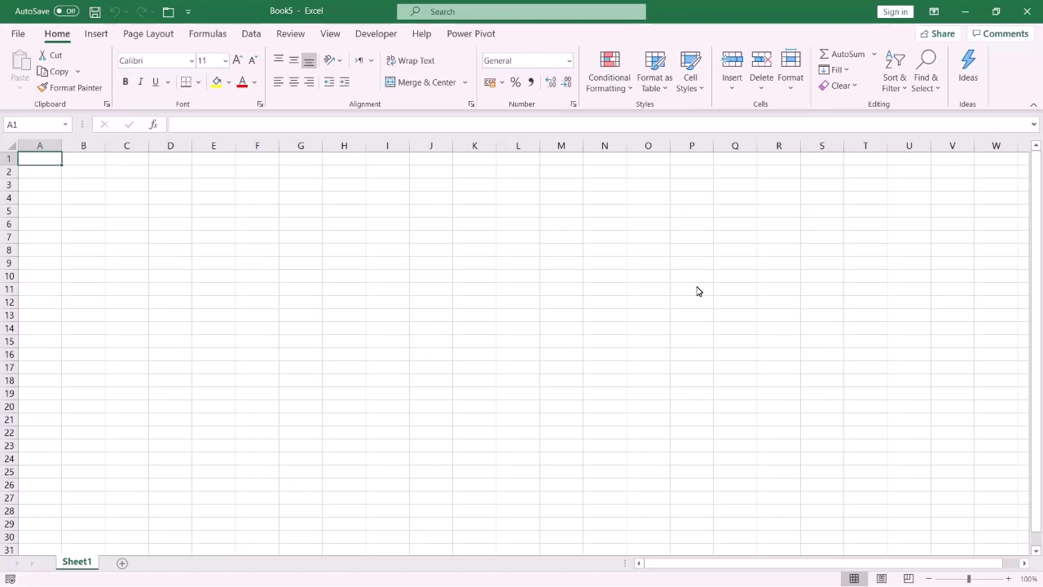
Step: Open the template file Service Invoice.xltx from the Custom Office Templates folder in Documents for editing
click(17, 35)
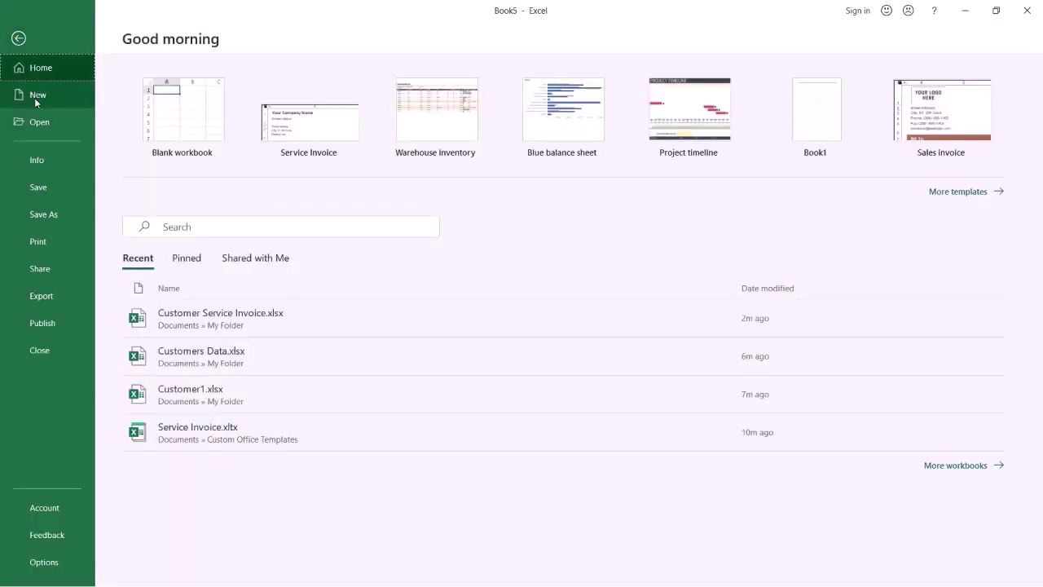
click(35, 120)
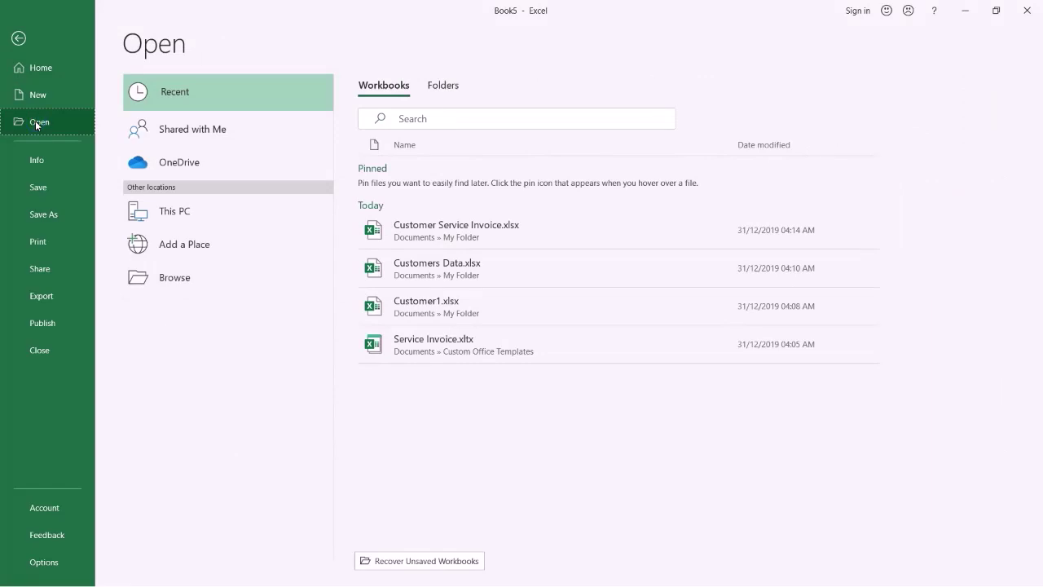
click(177, 280)
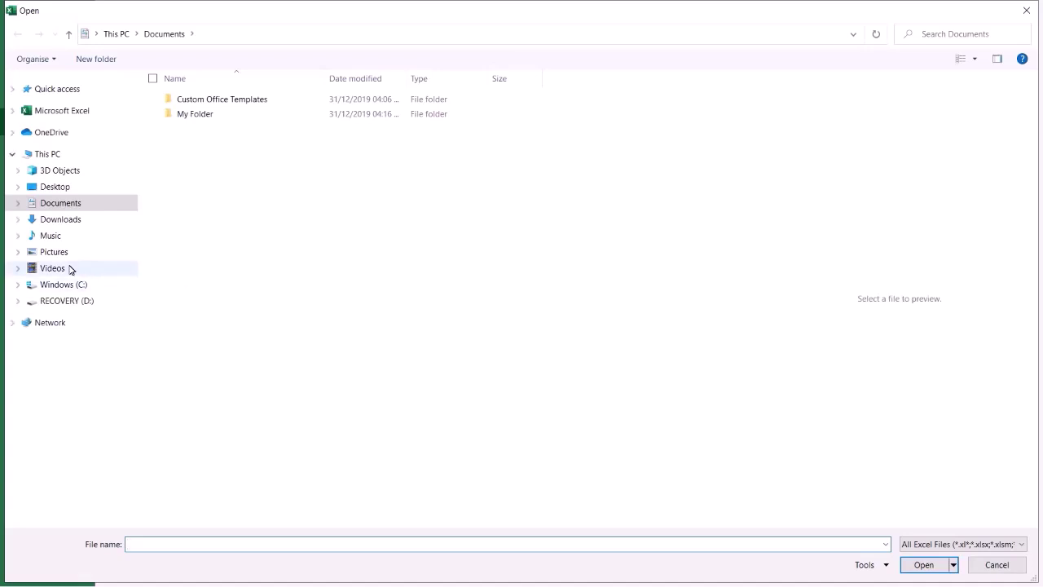
click(58, 210)
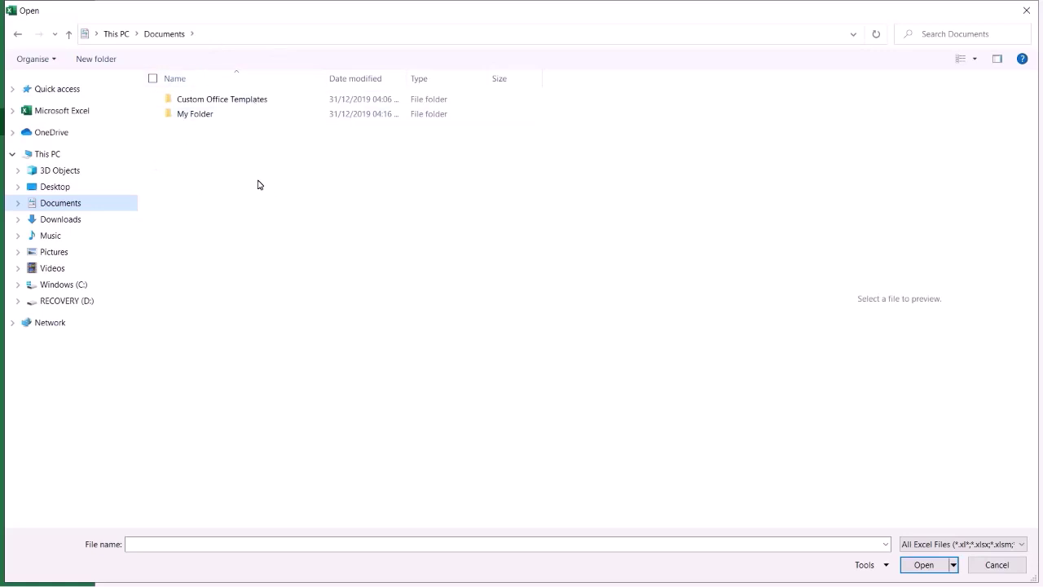
double_click(248, 100)
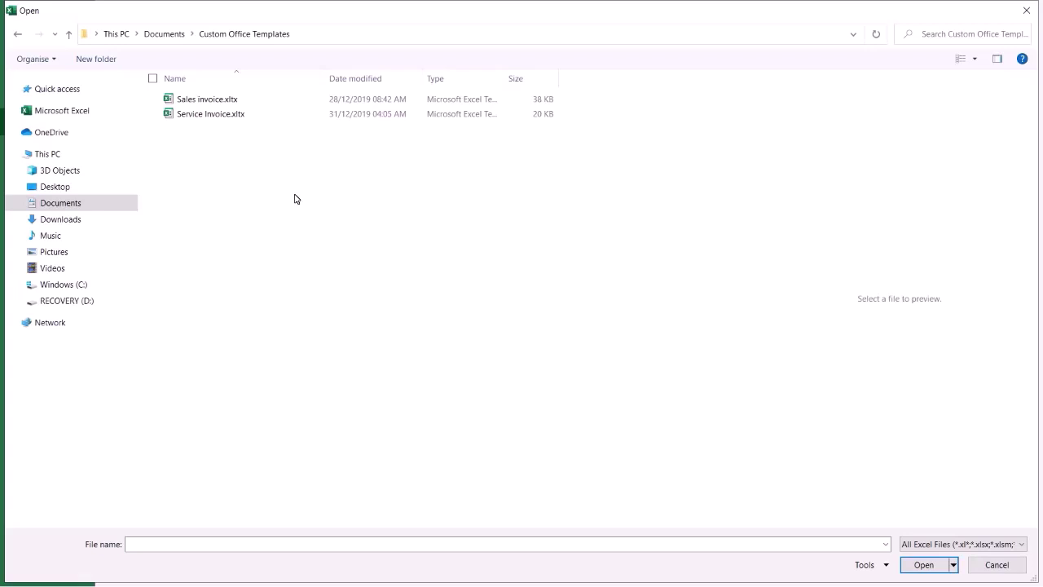
double_click(224, 115)
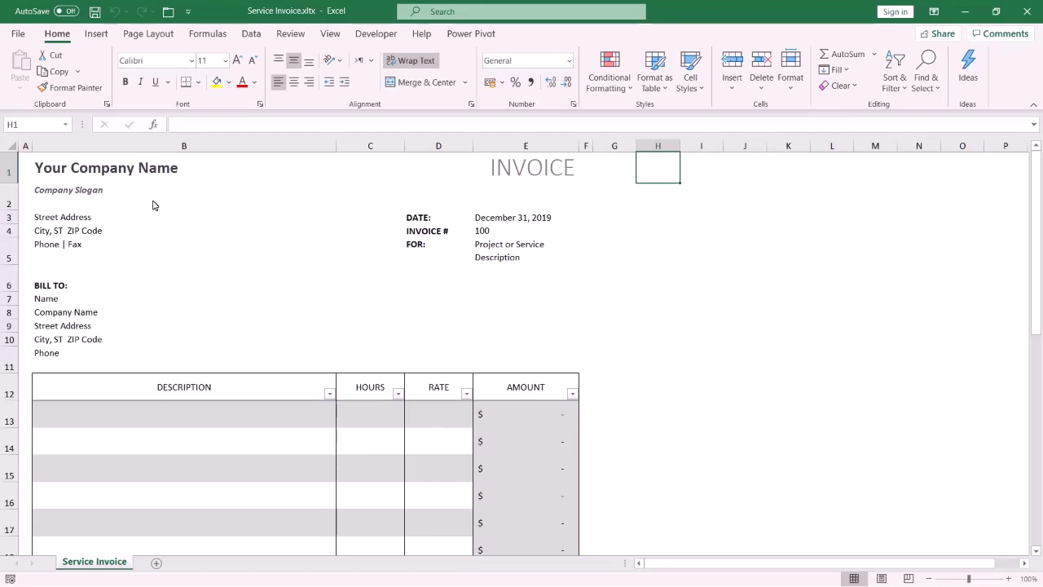
Step: Apply the table style "White, Table Style Medium 1" to the invoice table and save the template
click(200, 420)
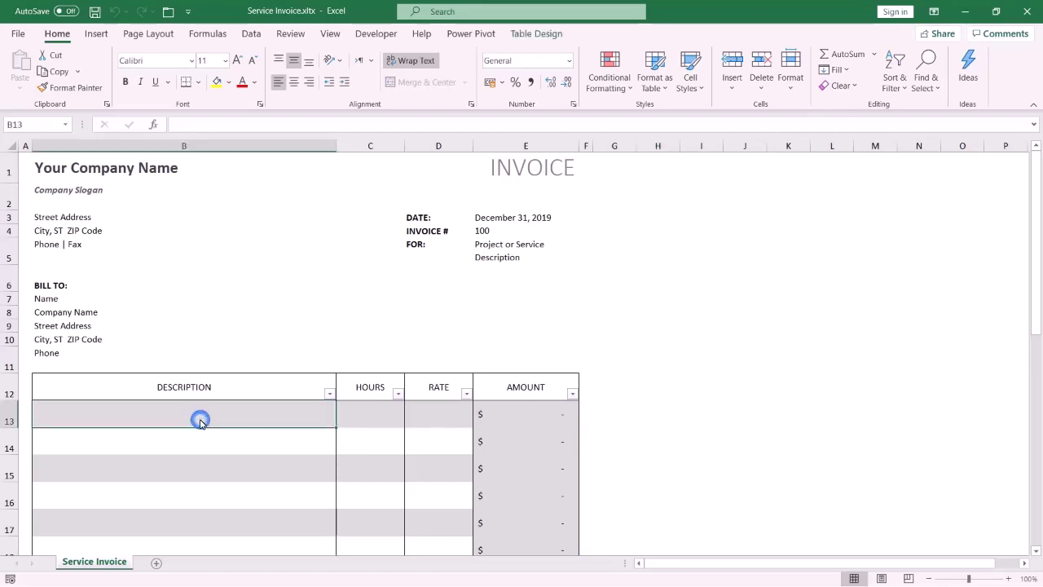
click(529, 33)
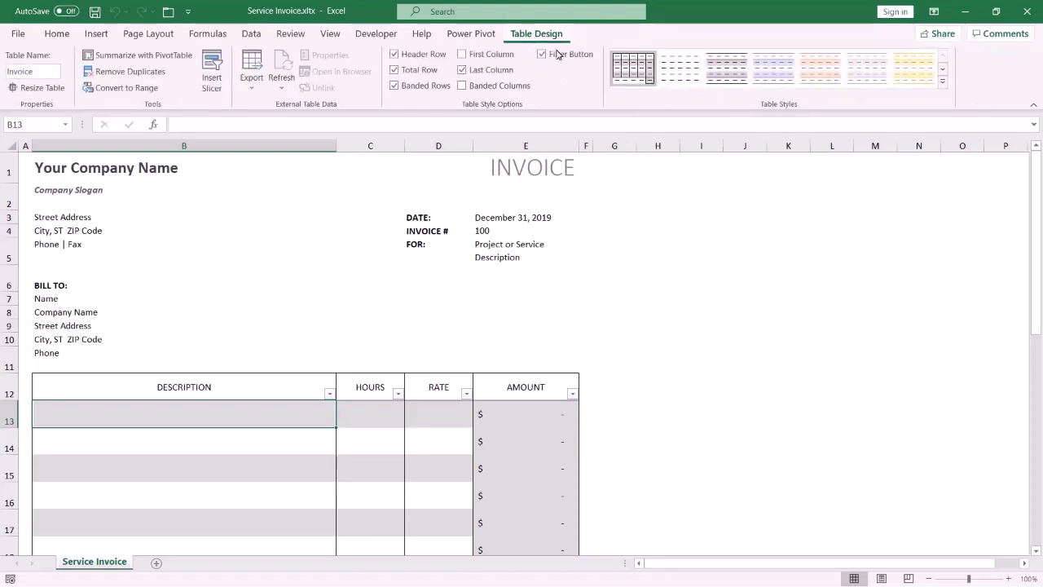
click(941, 83)
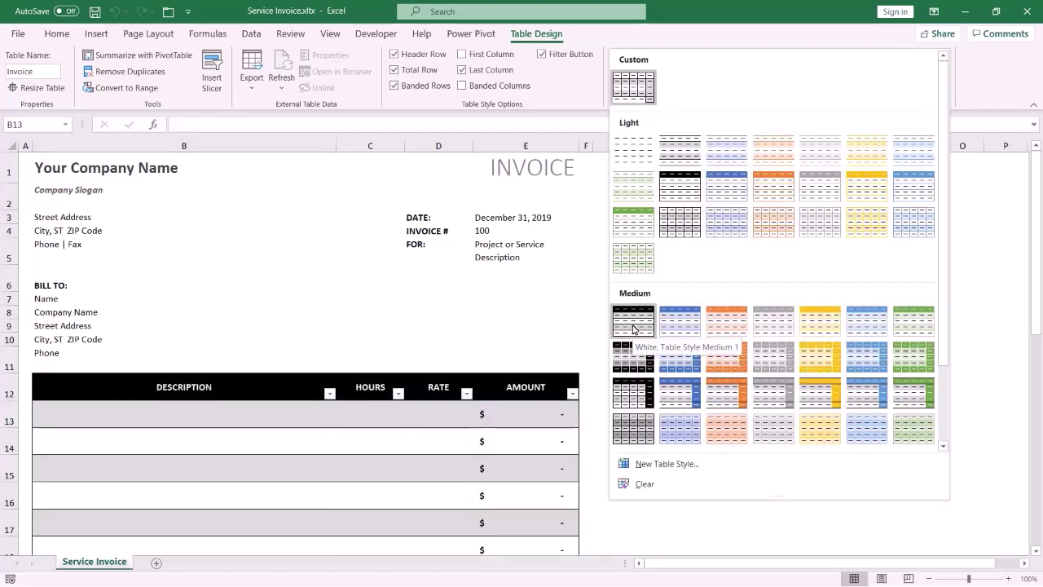
click(633, 328)
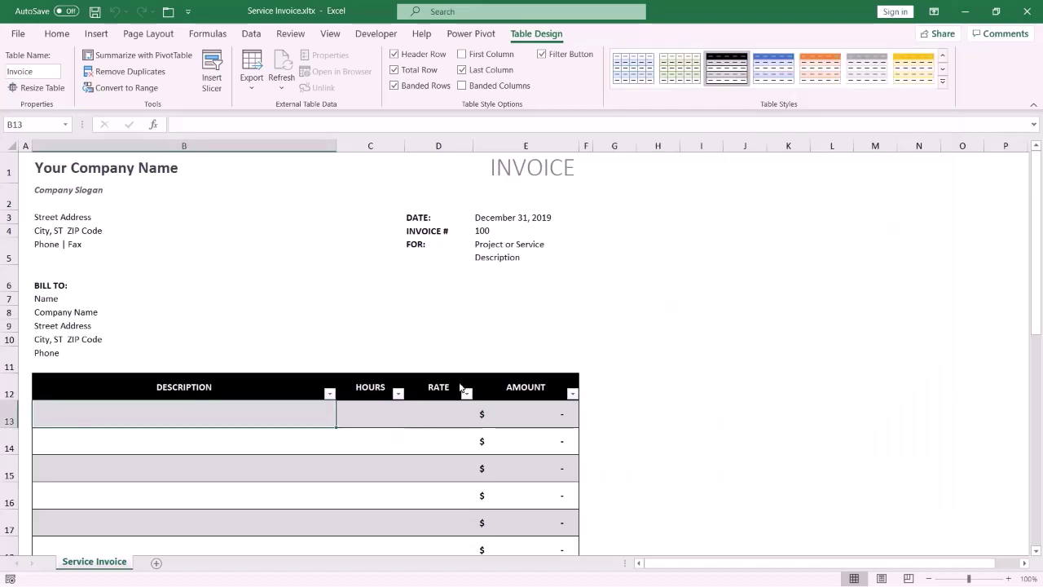
click(624, 301)
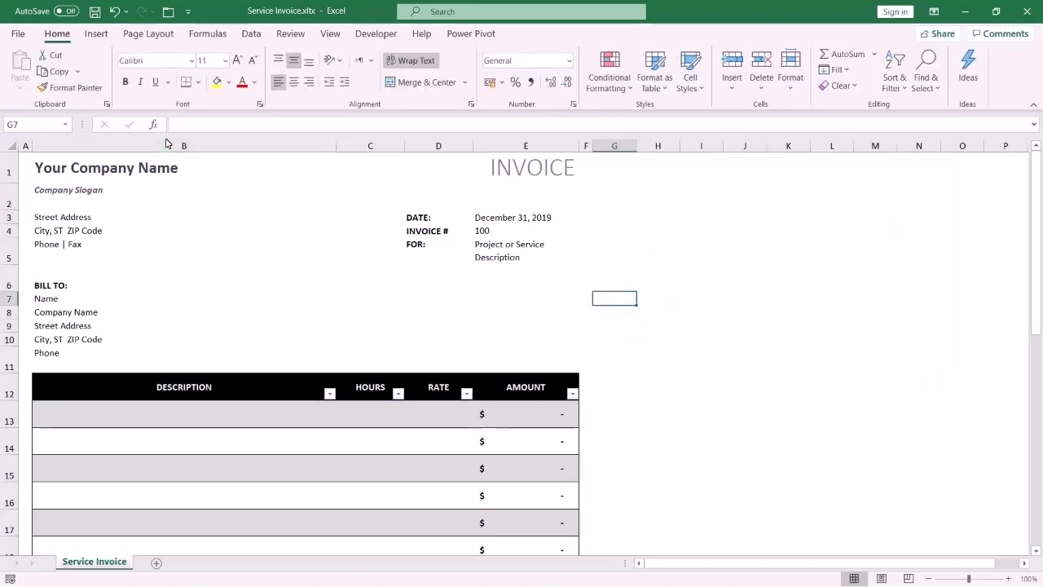
click(95, 12)
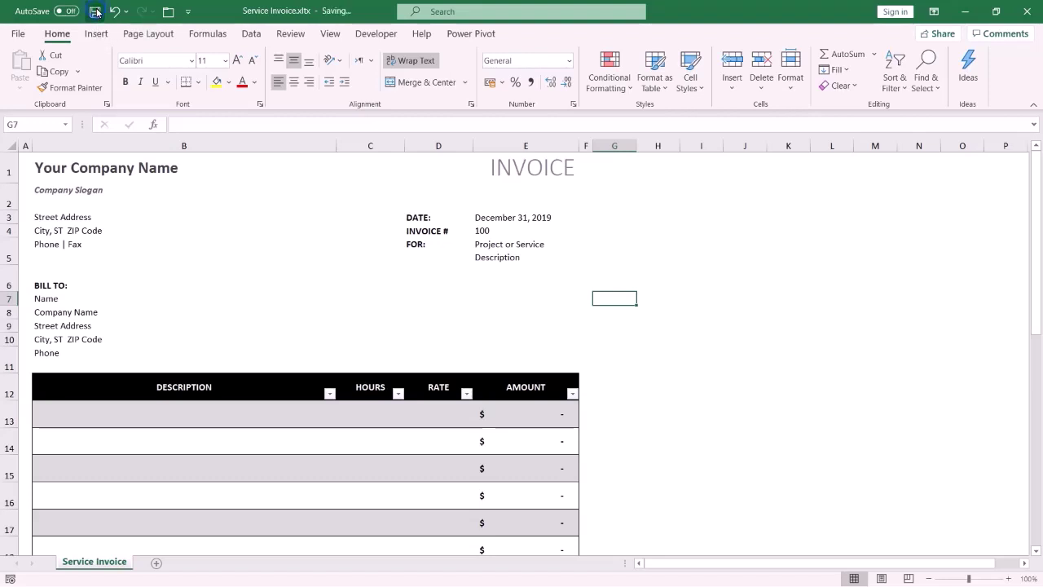
click(309, 244)
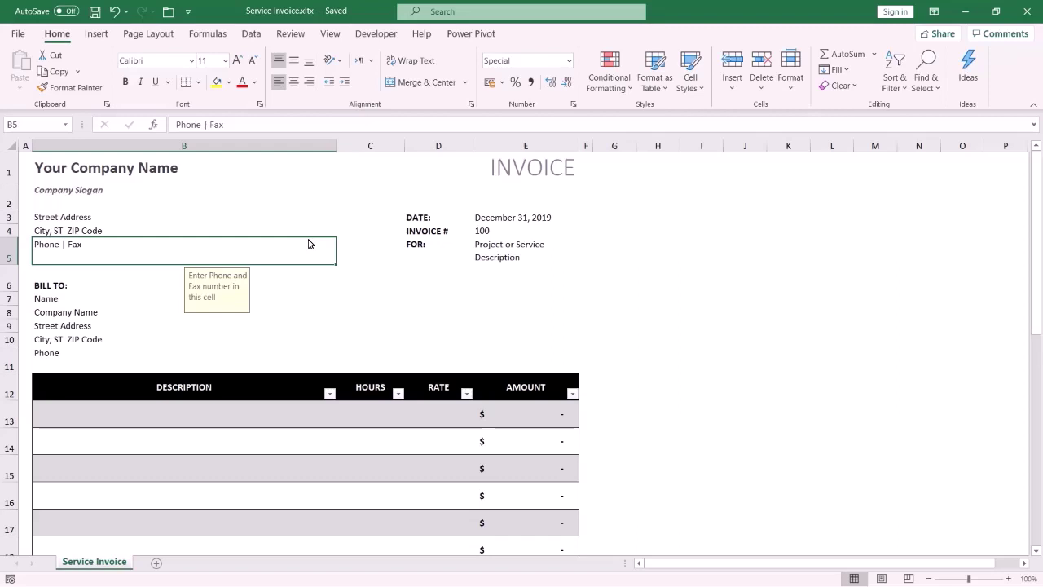
Step: Create a new workbook from the personal Service Invoice template
key(ctrl+n)
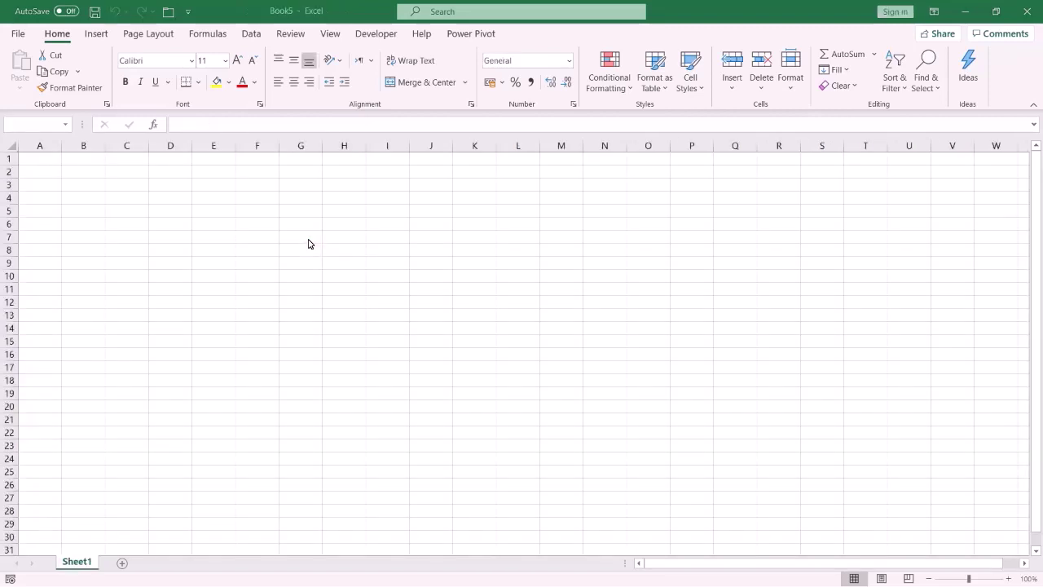
click(432, 275)
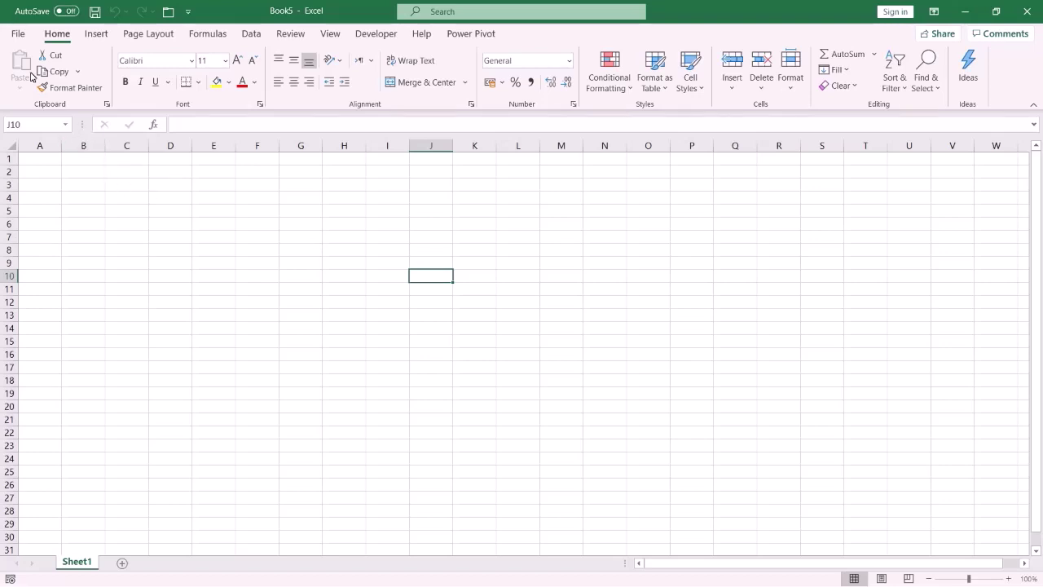
click(15, 34)
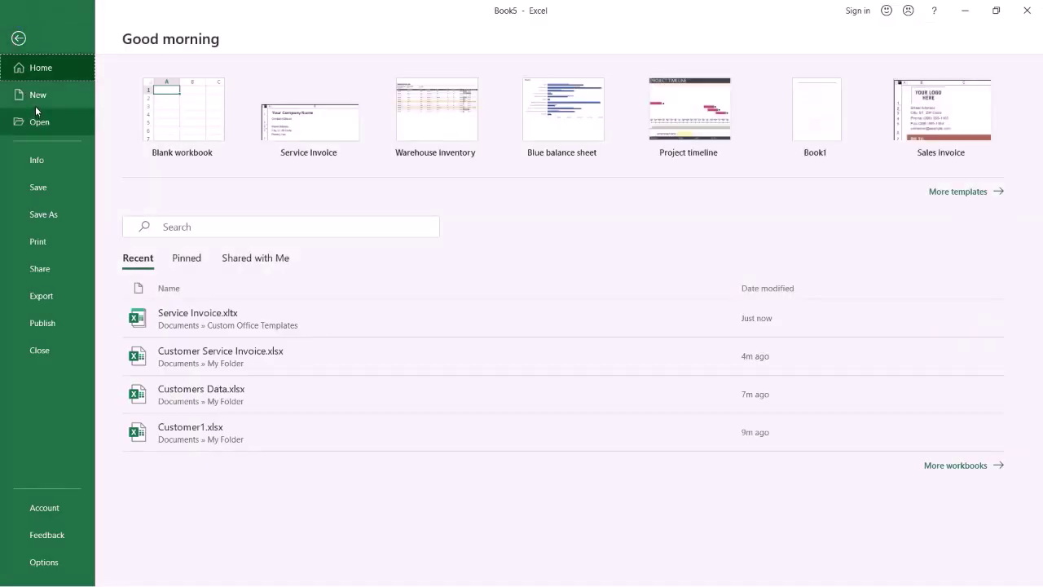
click(36, 96)
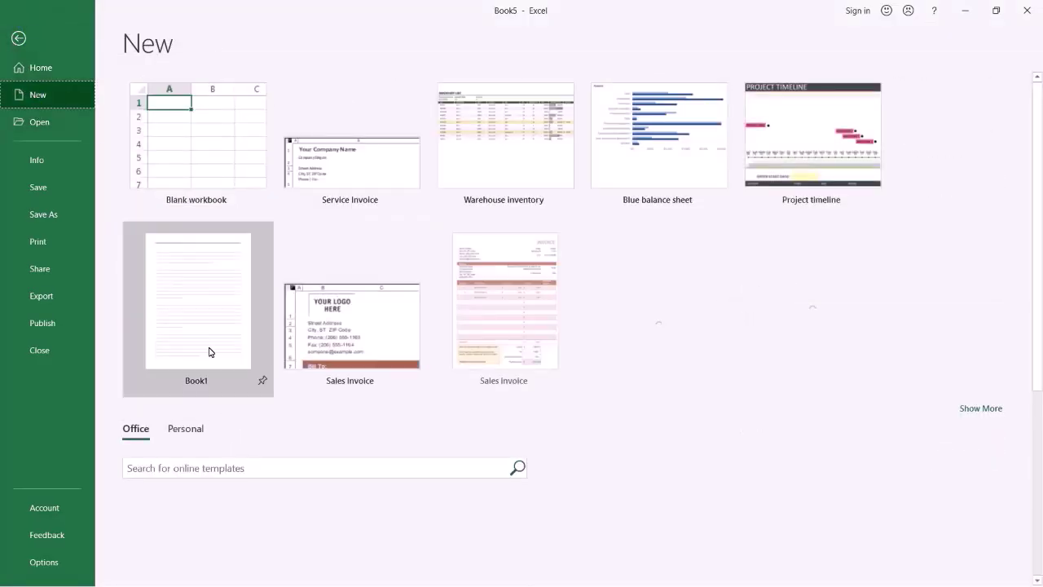
click(200, 430)
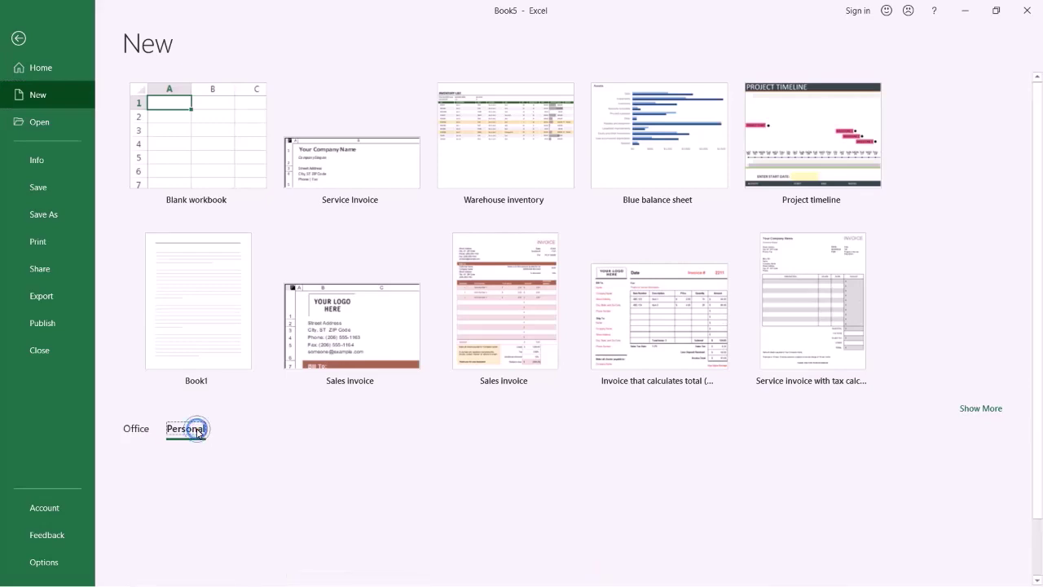
click(310, 534)
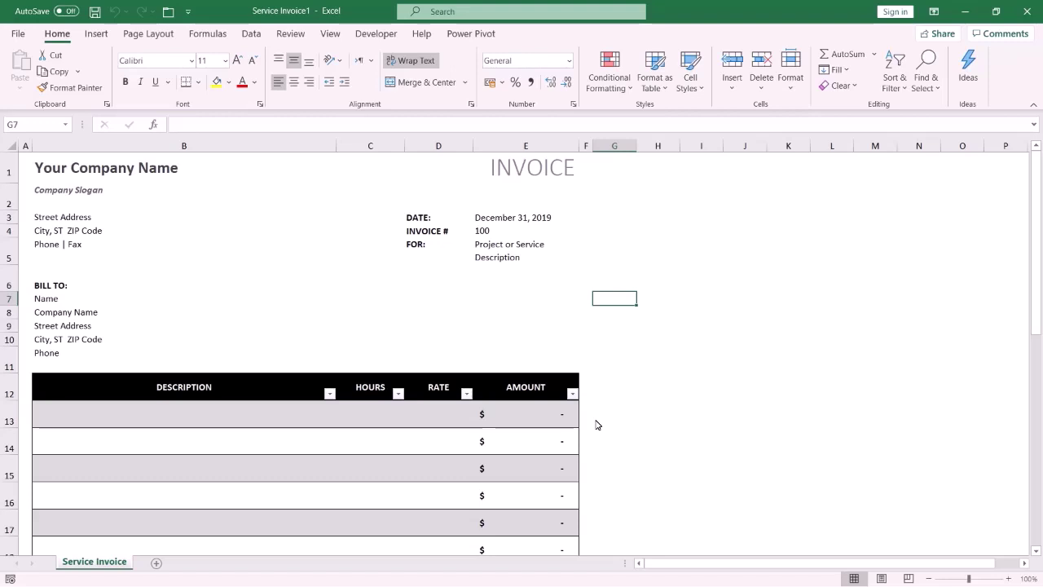
click(651, 419)
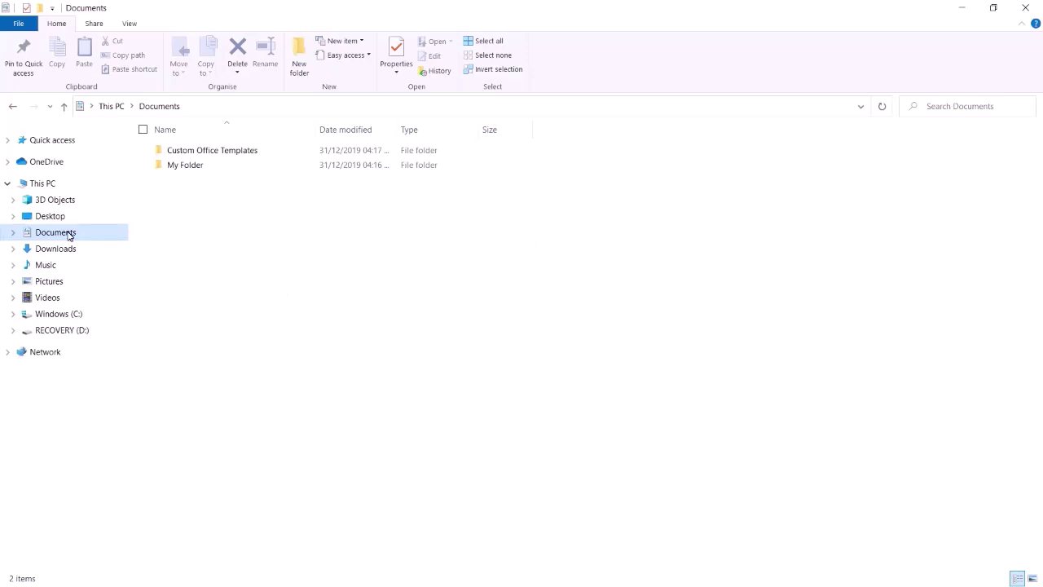
Step: In File Explorer, delete Service Invoice.xltx from the Custom Office Templates folder in Documents
click(228, 154)
double_click(228, 154)
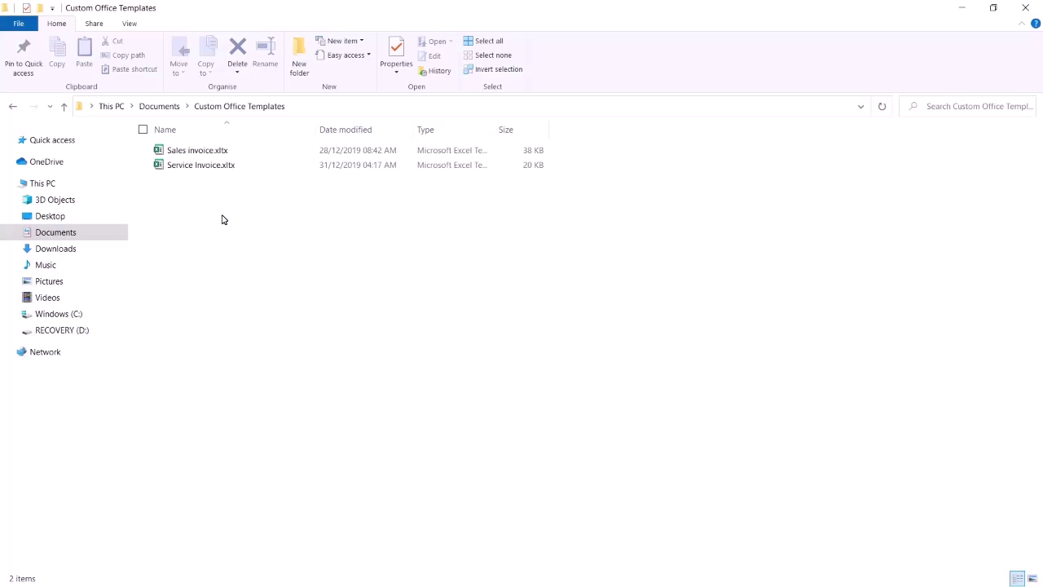
click(211, 171)
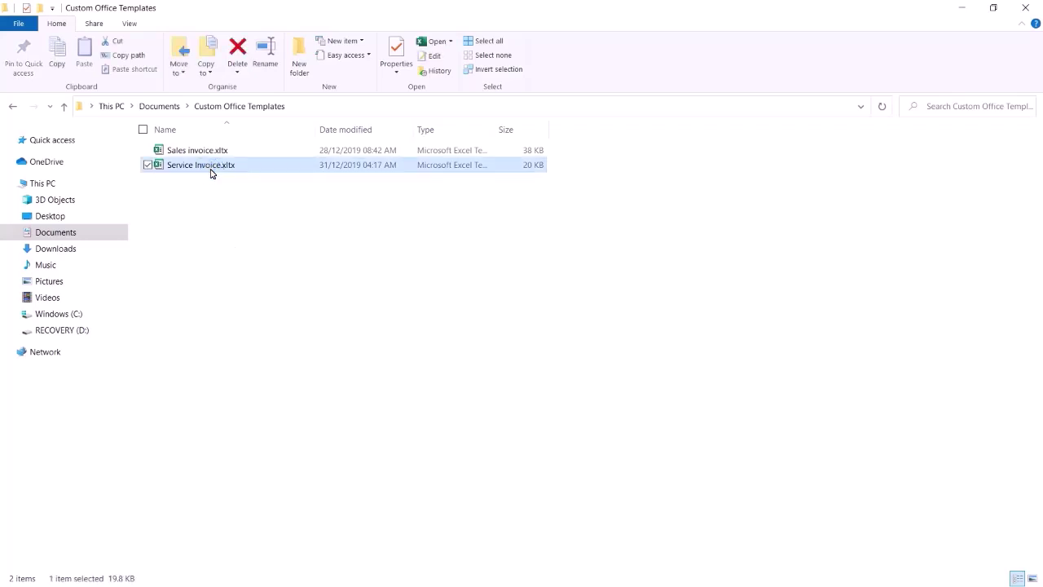
key(Delete)
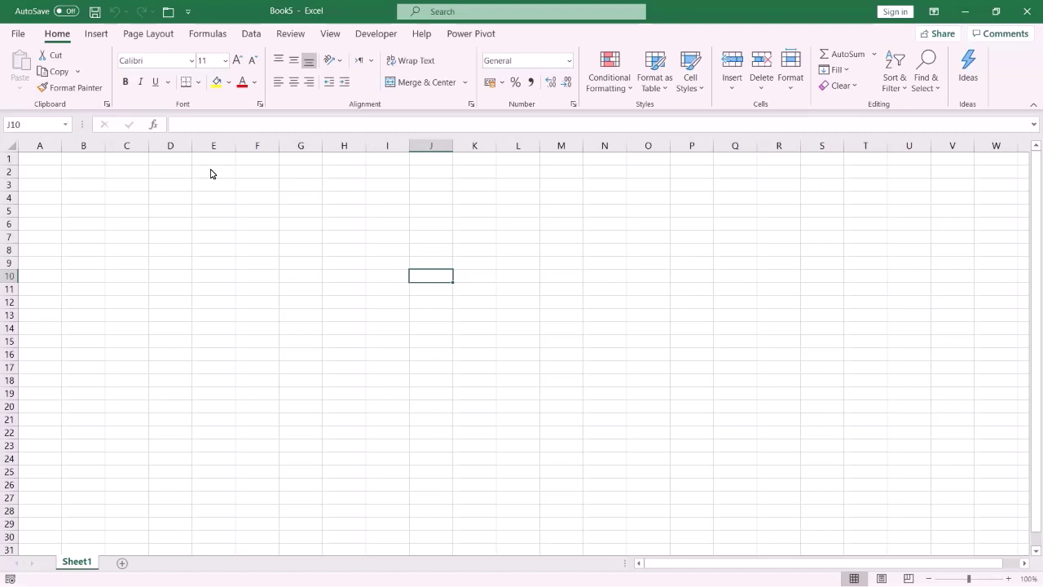
Step: Set the default personal templates location in the Excel save options to C:\My Template
click(15, 34)
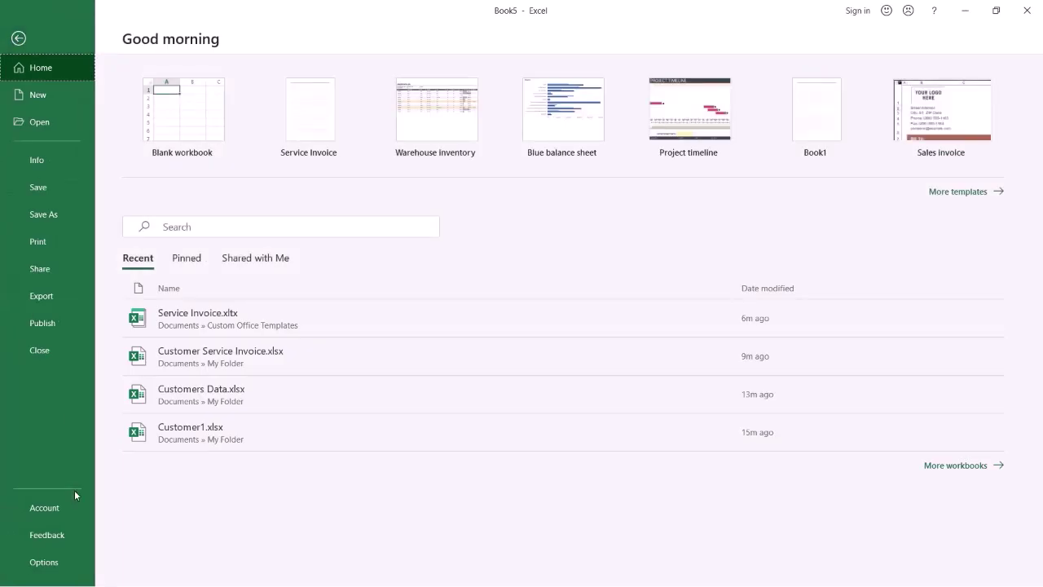
click(53, 562)
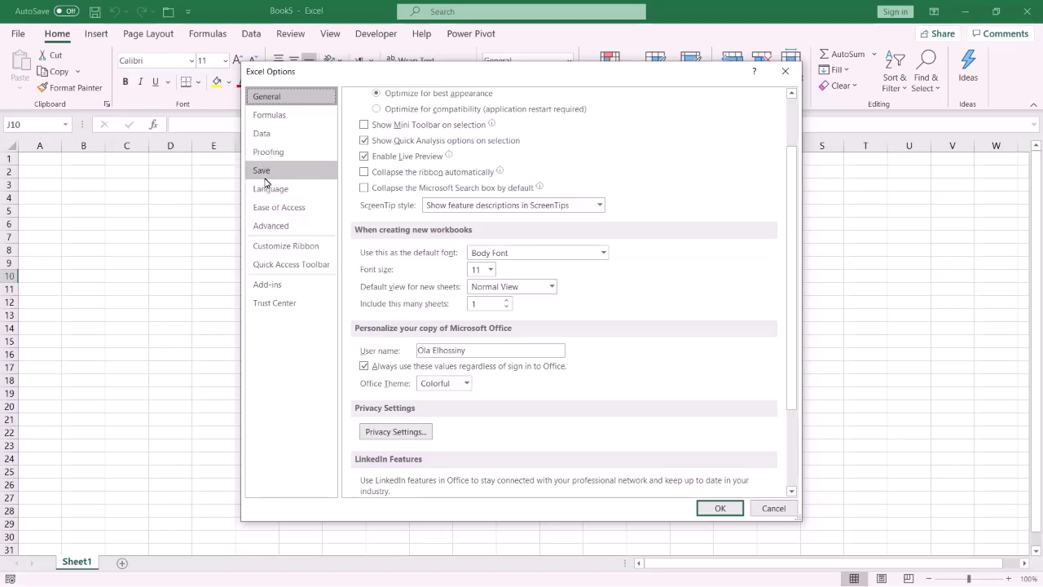
click(263, 171)
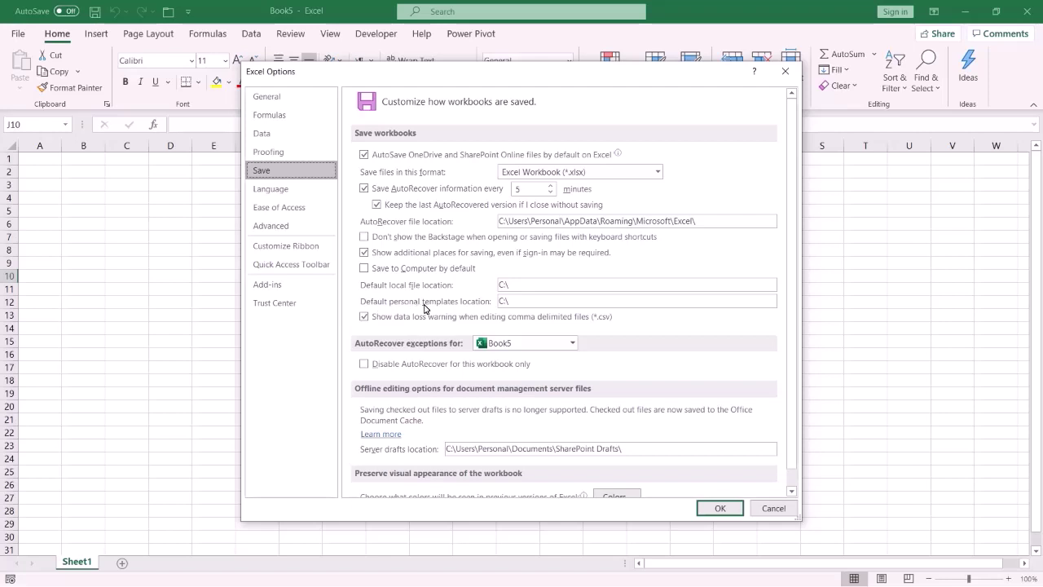
click(511, 303)
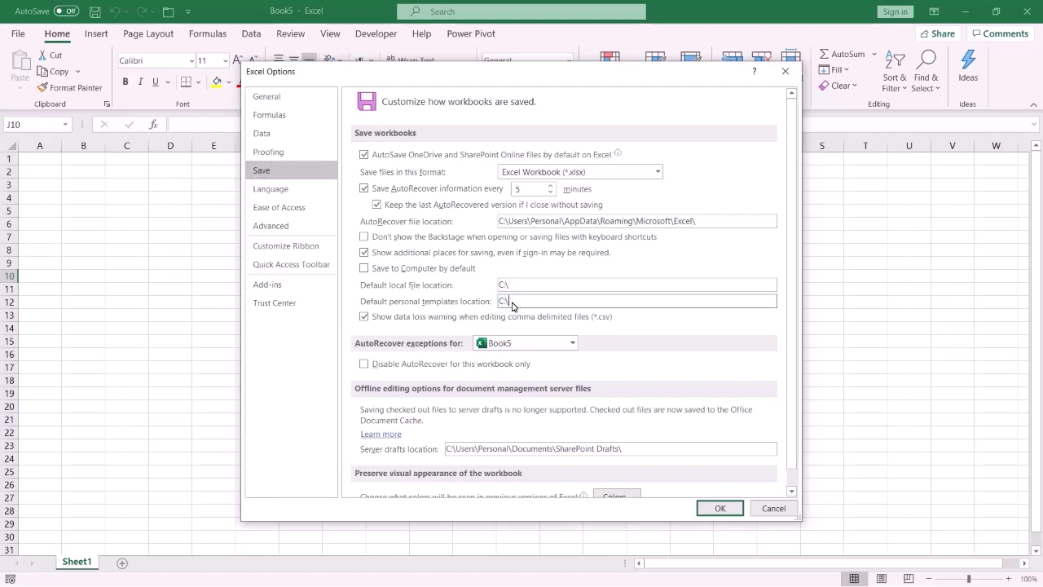
text(My Template)
click(707, 511)
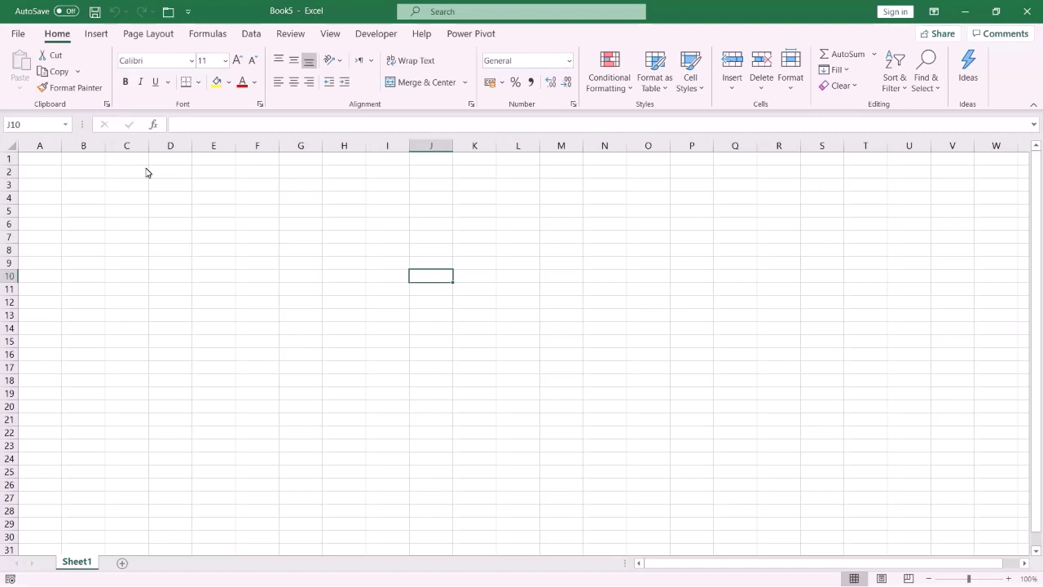
Step: Check which folder Save As offers for the workbook with the Excel Template (*.xltx) file type, and leave without saving
click(183, 214)
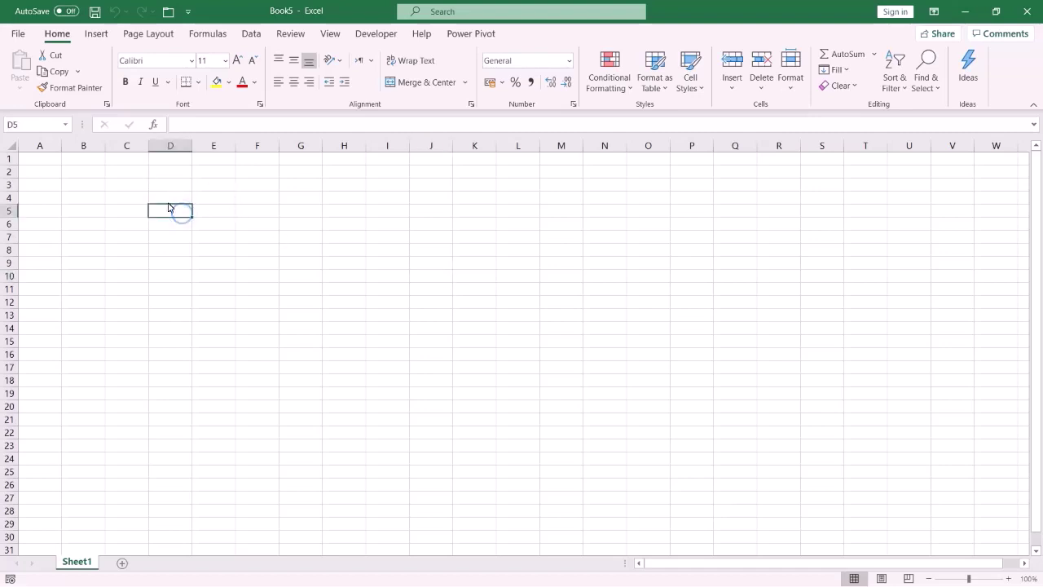
click(17, 34)
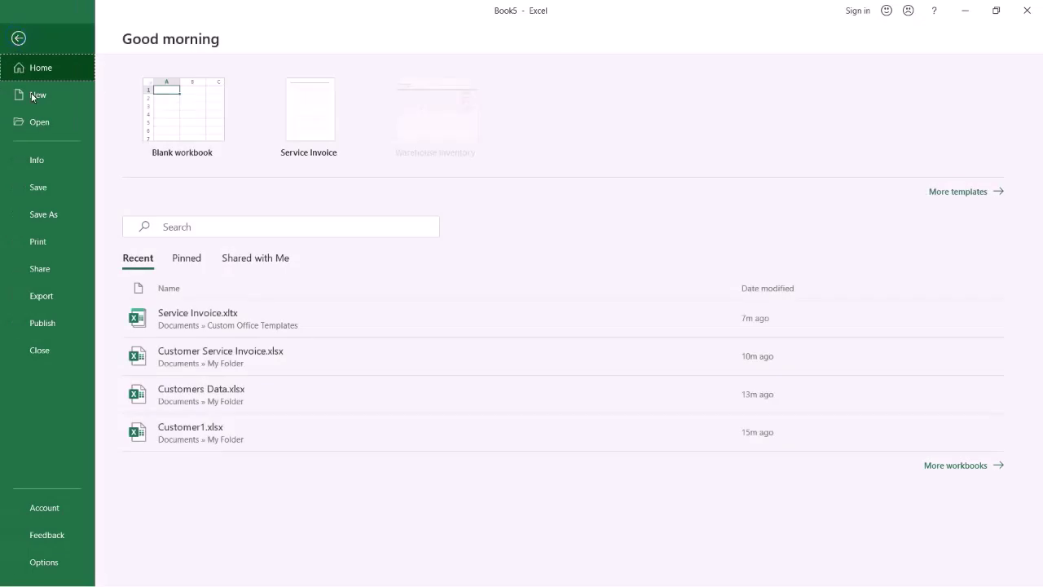
click(56, 213)
click(197, 246)
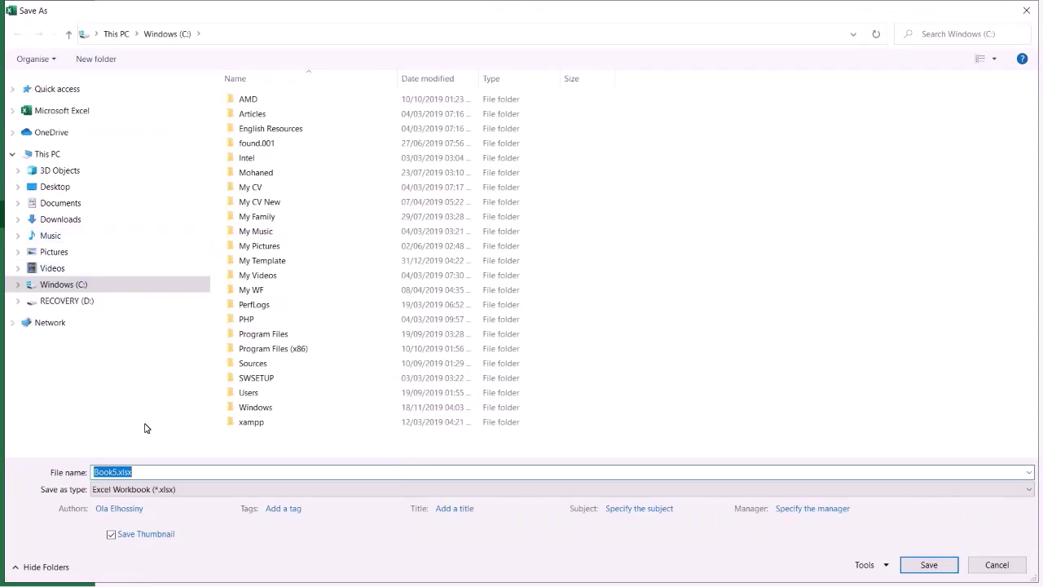
click(114, 492)
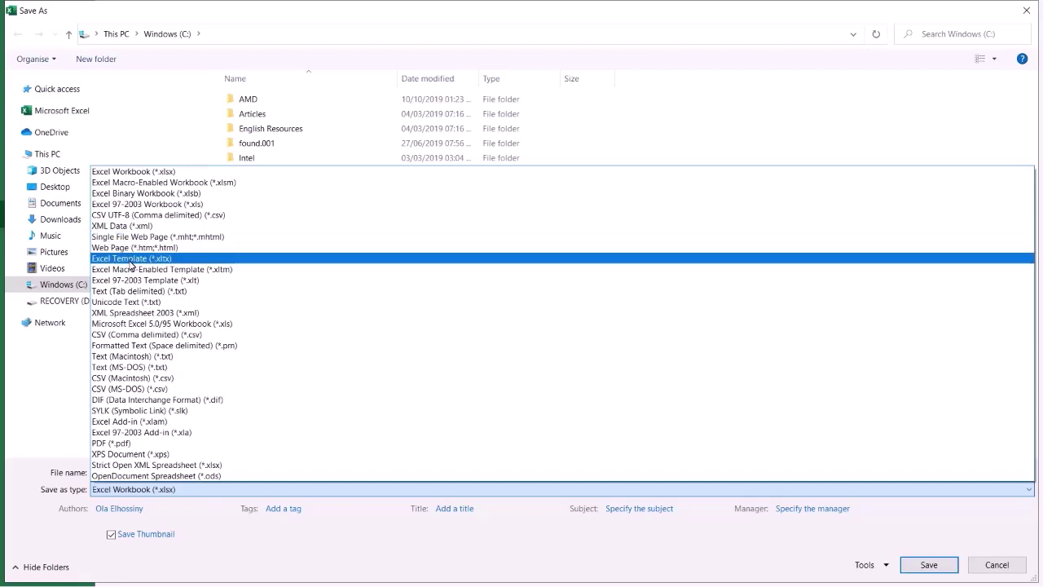
click(129, 261)
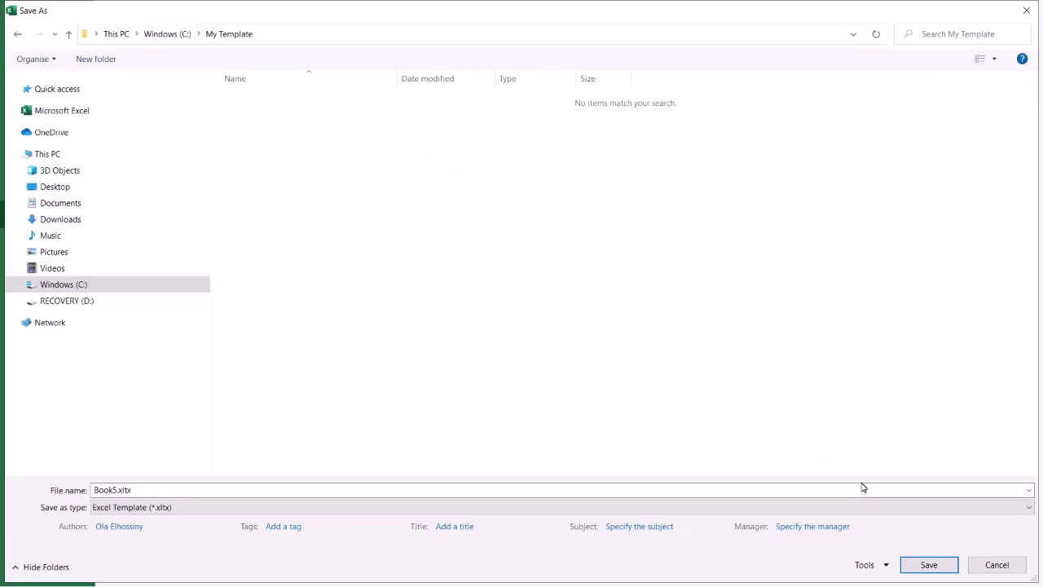
click(983, 566)
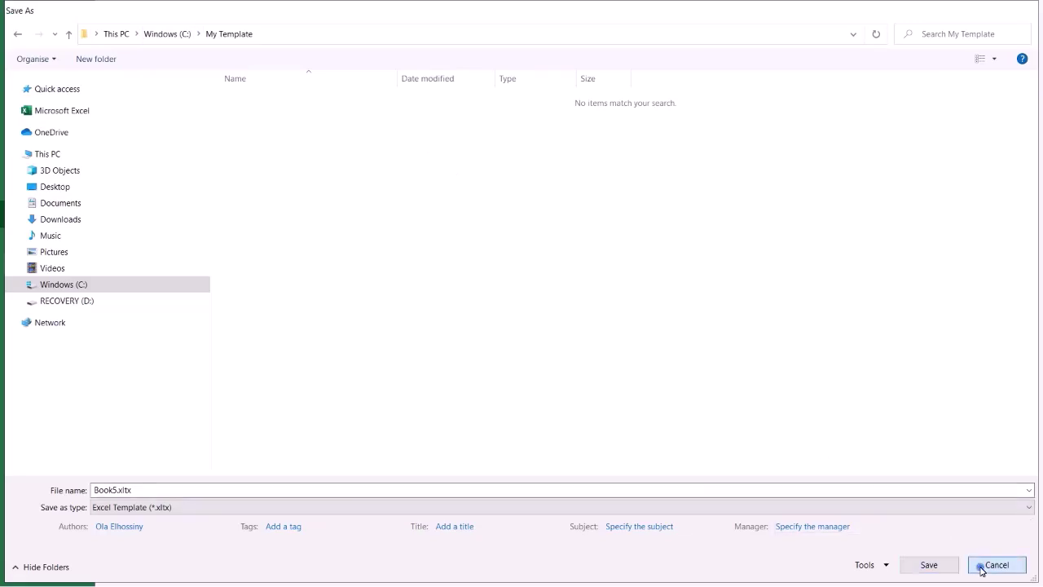